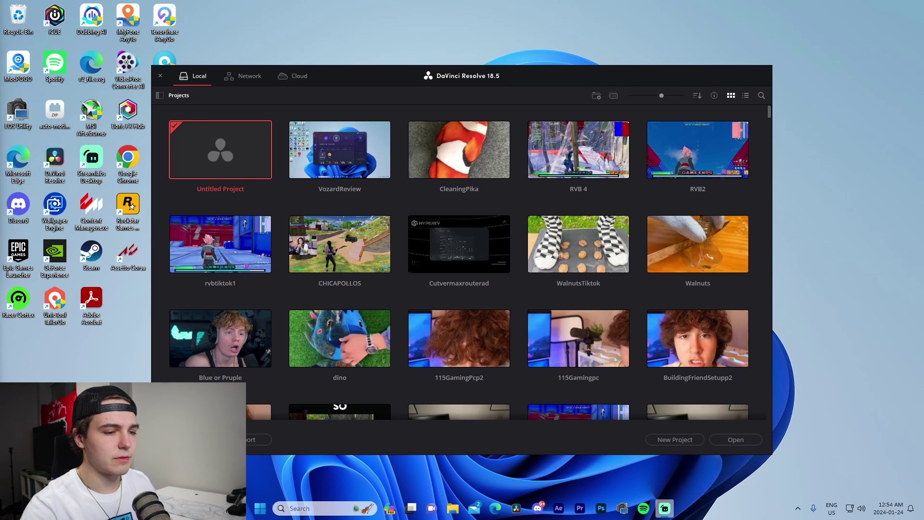
Create a new project named Presets.
left_click(672, 439)
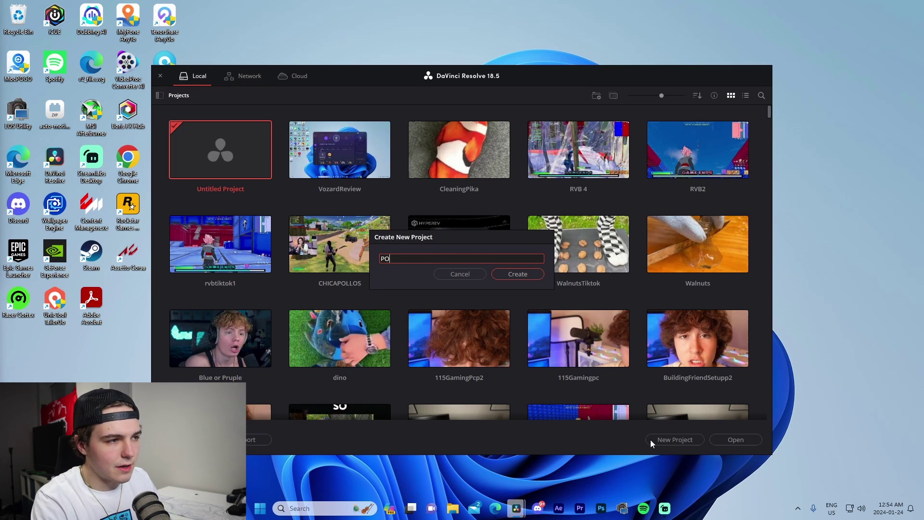
type("Presets")
key("Return")
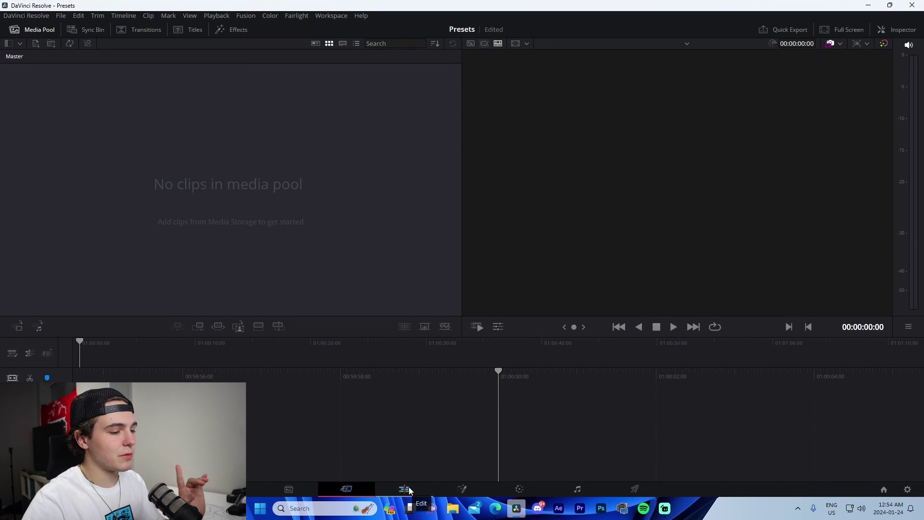
On the Edit page, set the timeline frame rate to 60 fps in Project Settings and save.
left_click(409, 489)
left_click(61, 15)
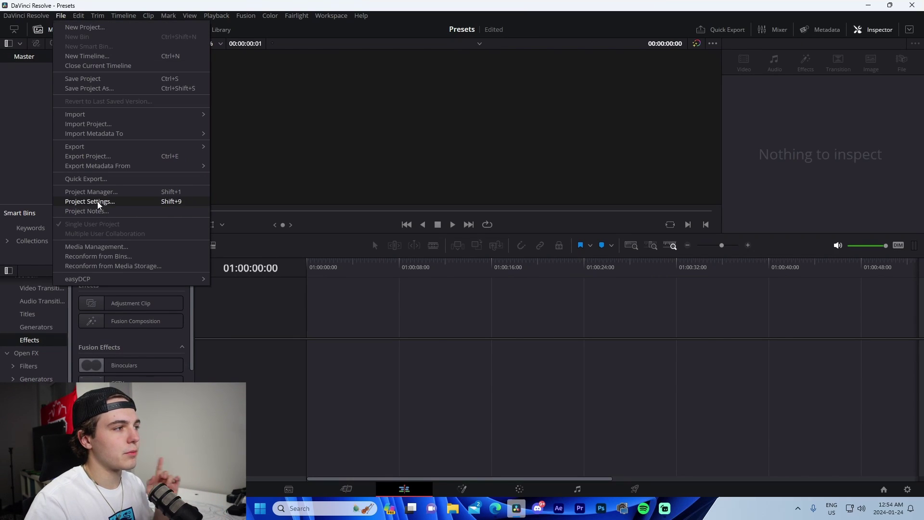
left_click(98, 202)
left_click(448, 194)
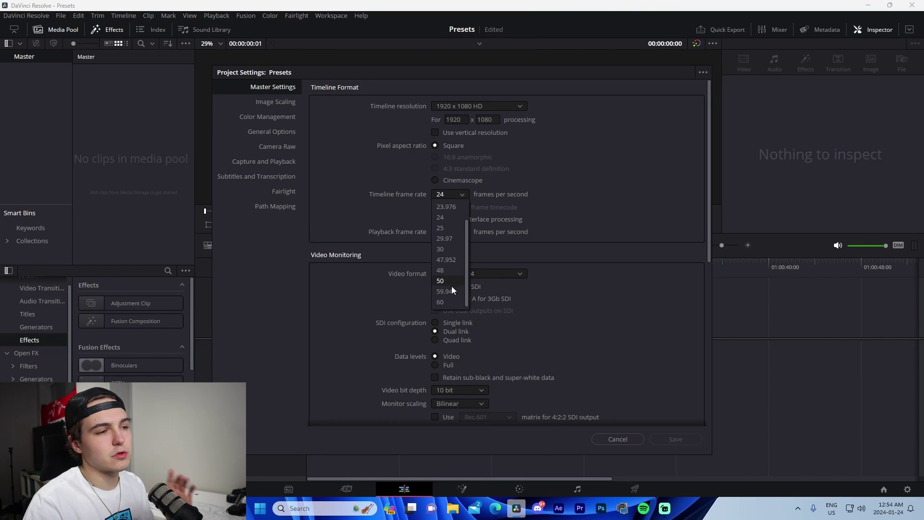
left_click(448, 301)
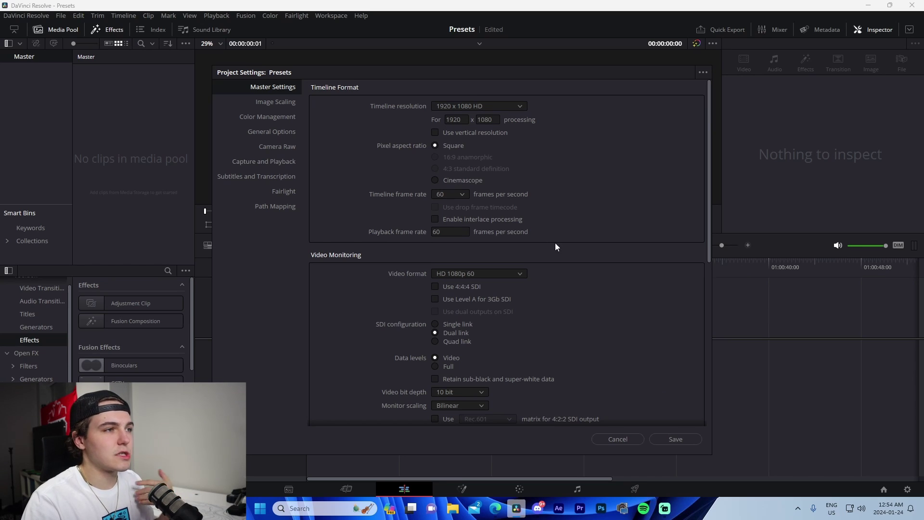
left_click(662, 443)
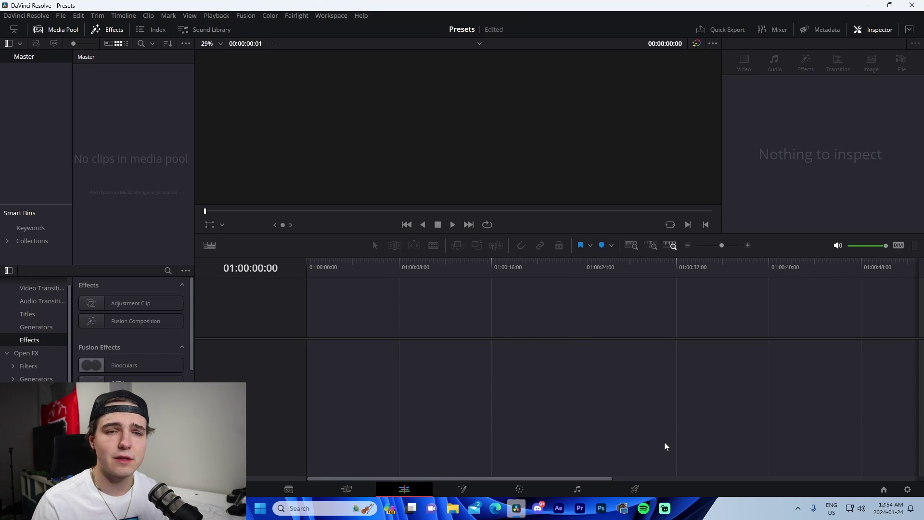
Drag MVI_2420.MP4 from the Cam Footage folder into the media pool, dismissing the frame-rate prompt.
key("super+e")
scroll(185, 303, "up", 10)
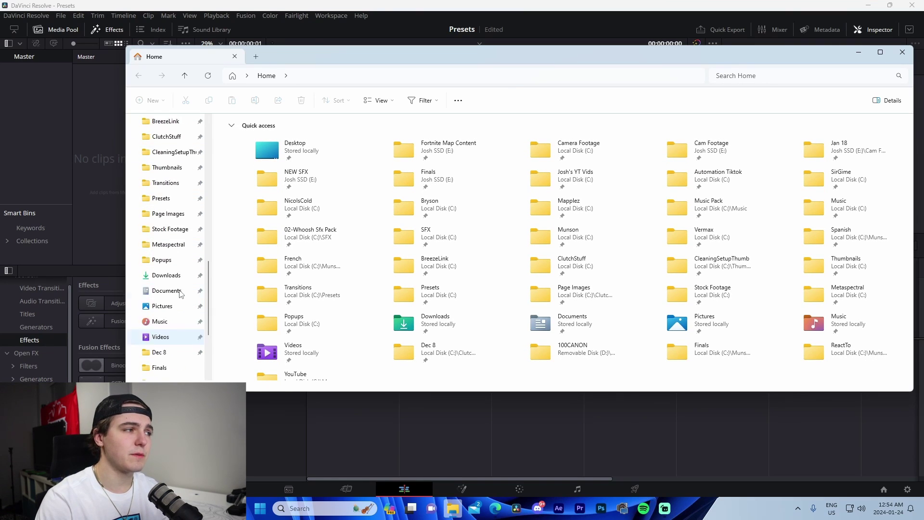
left_click(168, 229)
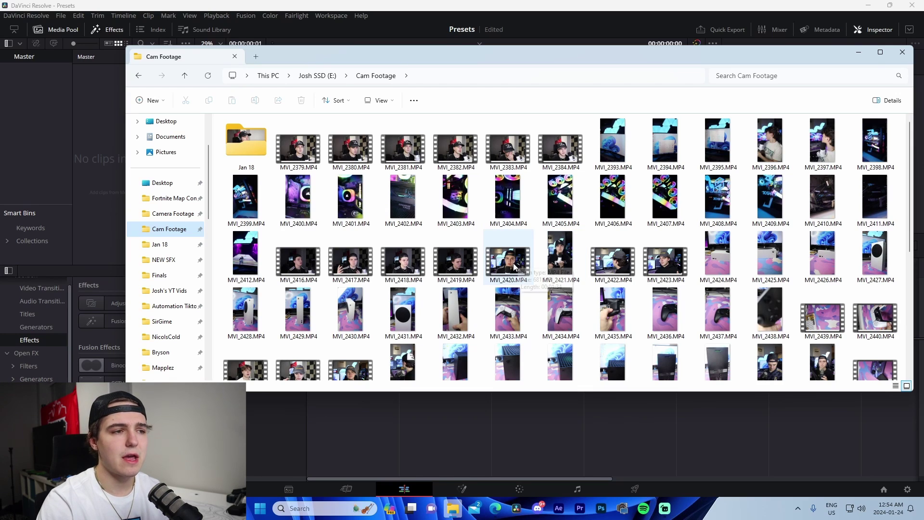
left_click_drag(514, 266, 103, 171)
left_click(498, 299)
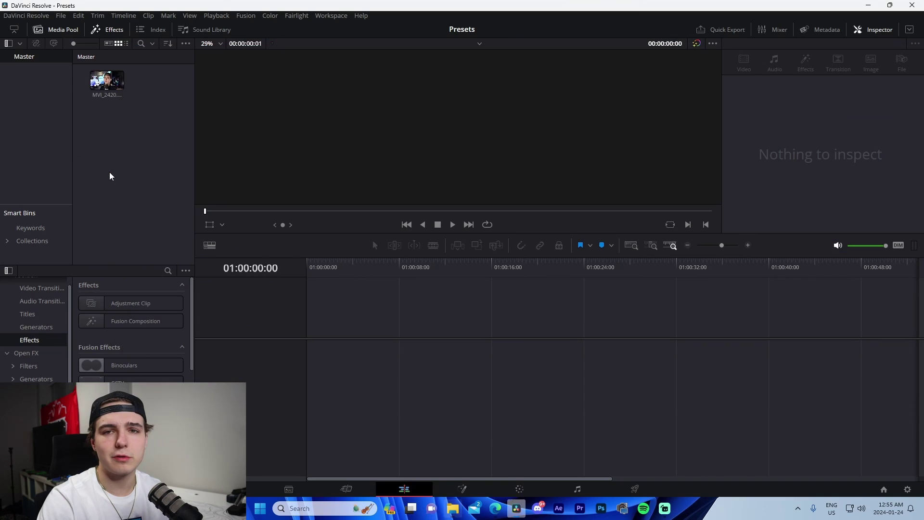
Put MVI_2420 on a new timeline and blade it down to a short middle piece.
left_click_drag(101, 83, 366, 308)
left_click(392, 262)
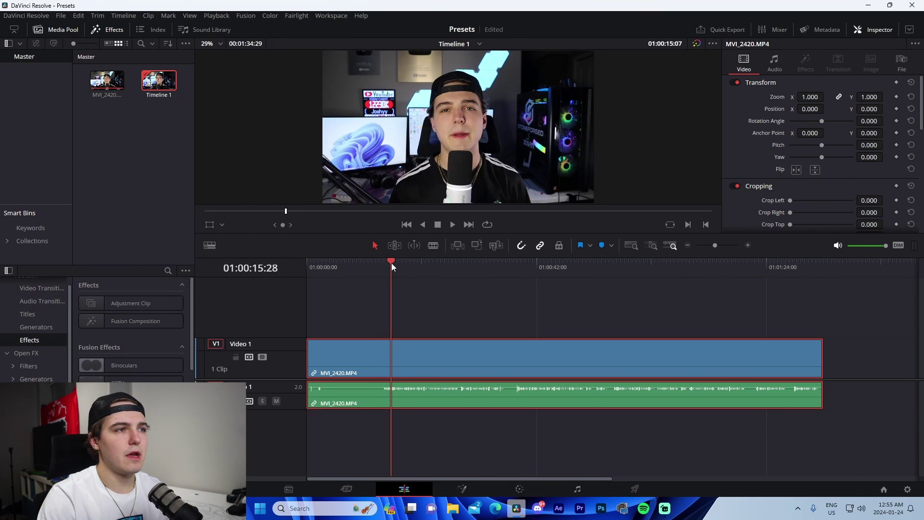
left_click_drag(392, 263, 394, 263)
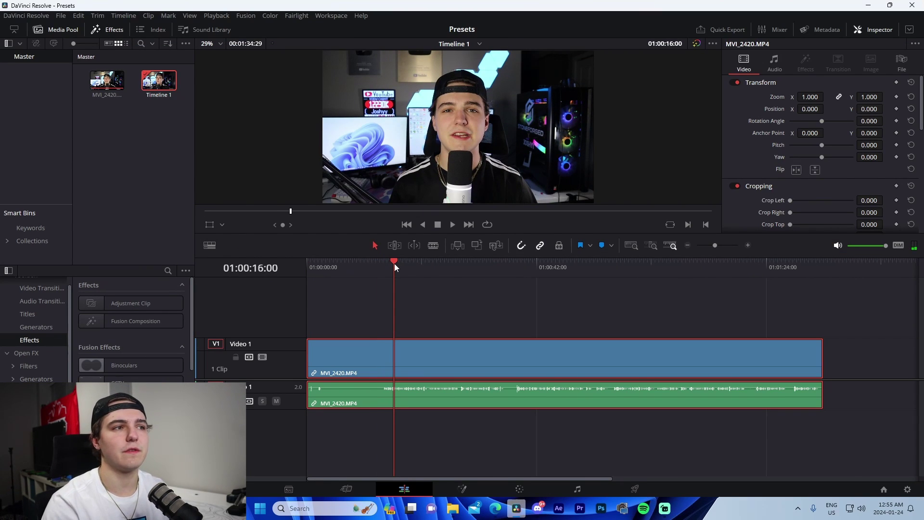
left_click(500, 324)
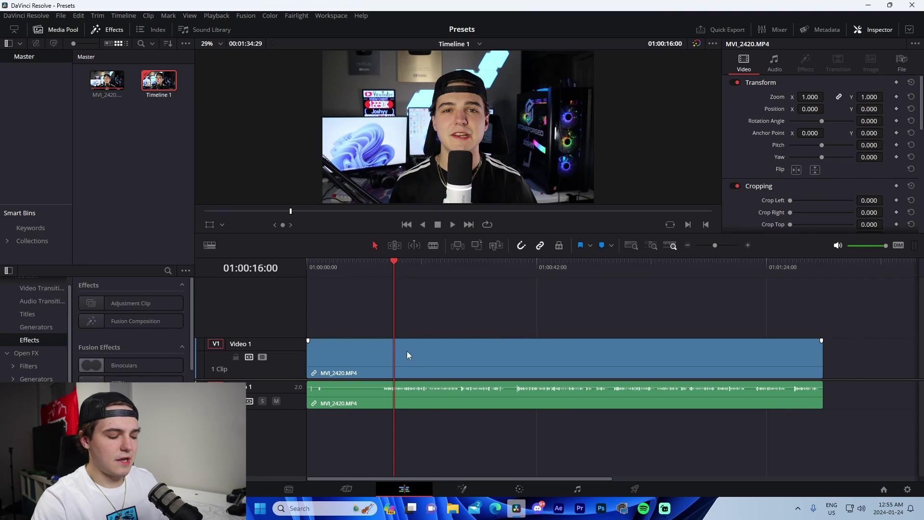
key("b")
left_click(404, 360)
left_click(456, 360)
key("a")
left_click(481, 358)
key("Delete")
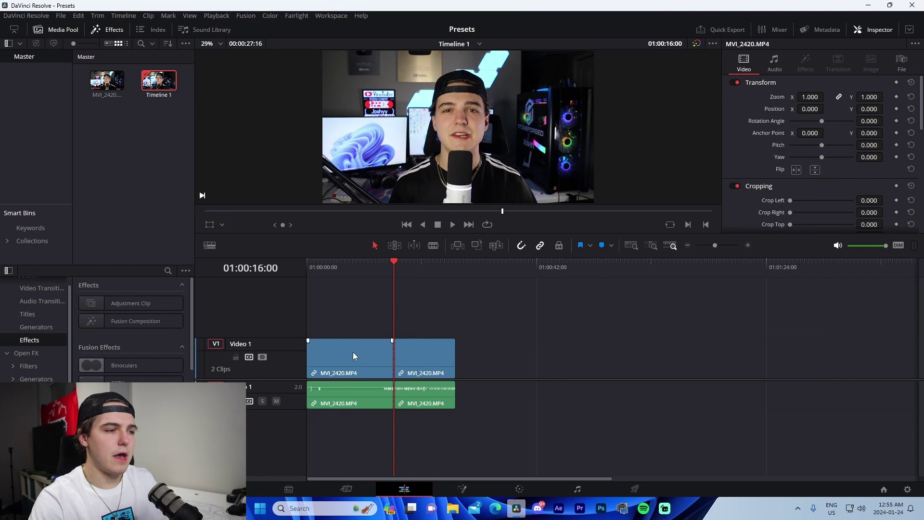
left_click(353, 357)
key("Delete")
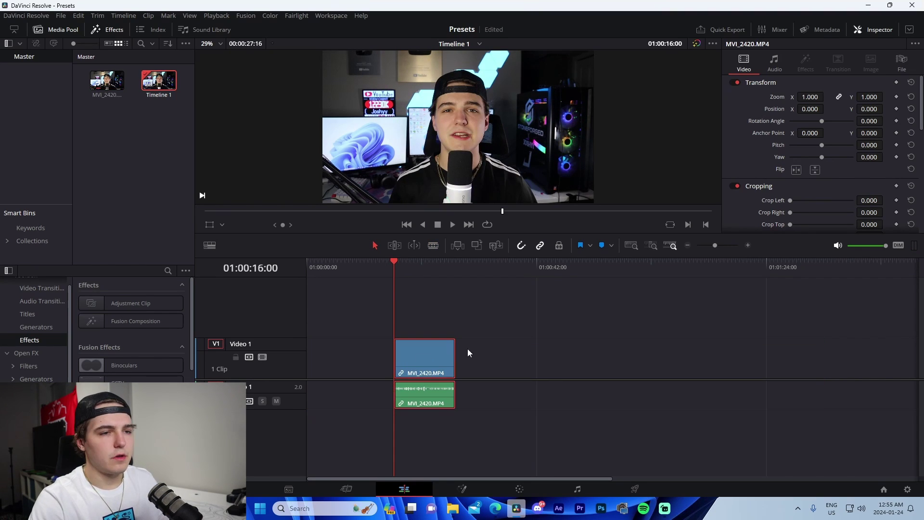
Add MVI_2433 right after MVI_2420 at the timeline start and zoom in on the clips.
left_click(447, 513)
left_click_drag(514, 313, 485, 356)
left_click(448, 266)
left_click_drag(810, 97, 730, 193)
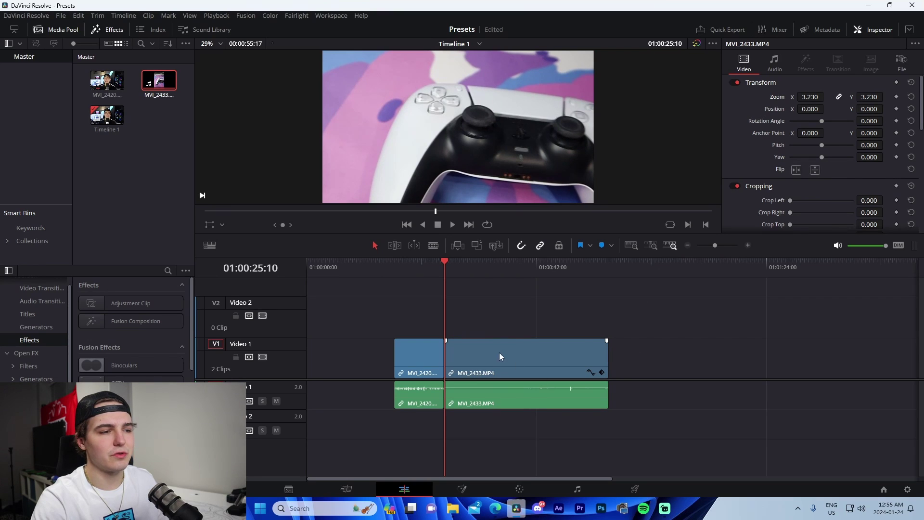
key("ctrl+z")
key("ctrl+z")
key("ctrl+z")
key("ctrl+z")
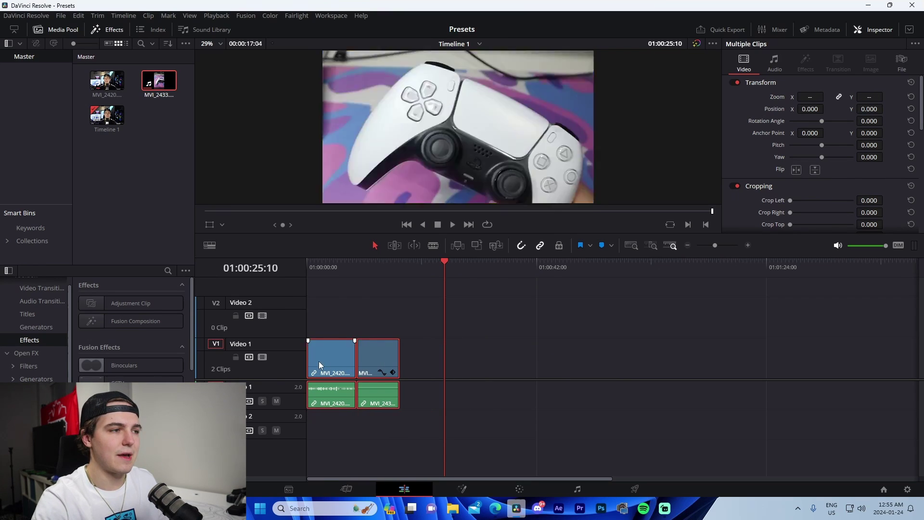
key("Home")
key("Down")
left_click(405, 323)
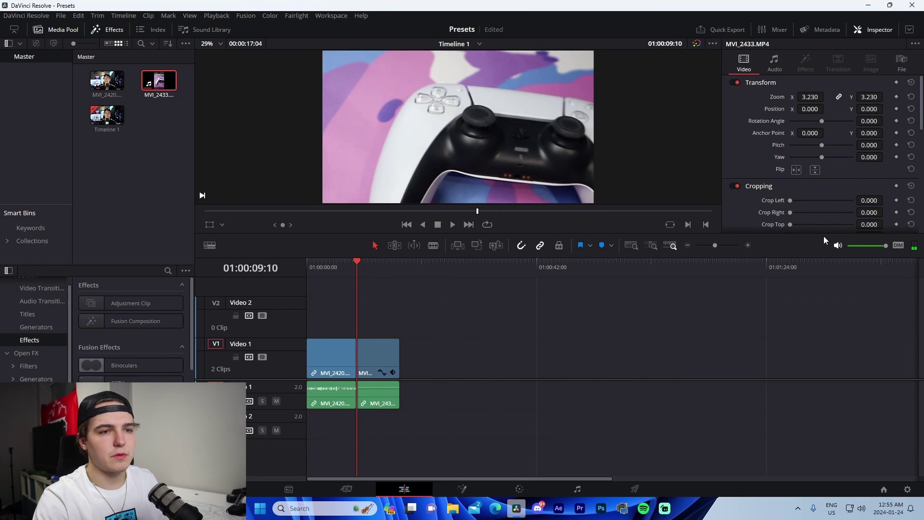
left_click(748, 246)
Place an Adjustment Clip on Video 2 across the cut, redoing the misplaced first attempt, then open it in Fusion.
left_click_drag(127, 304, 386, 310)
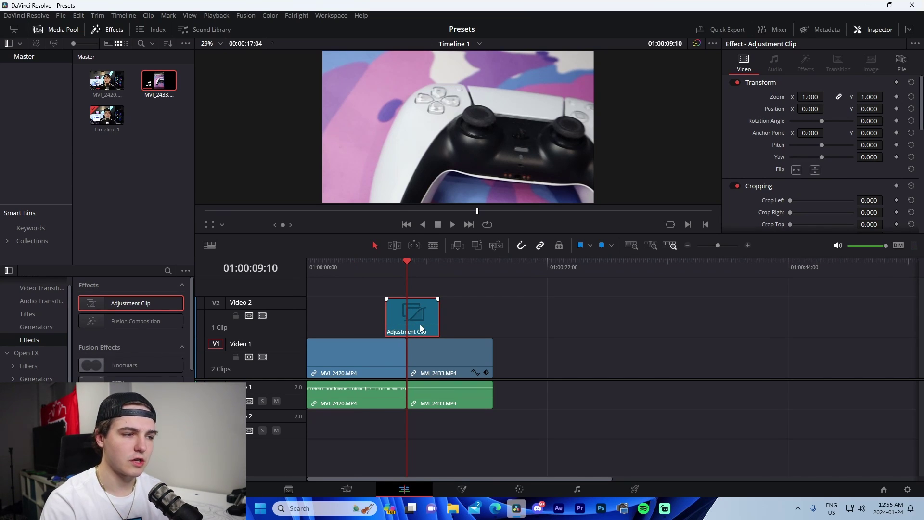
key("Delete")
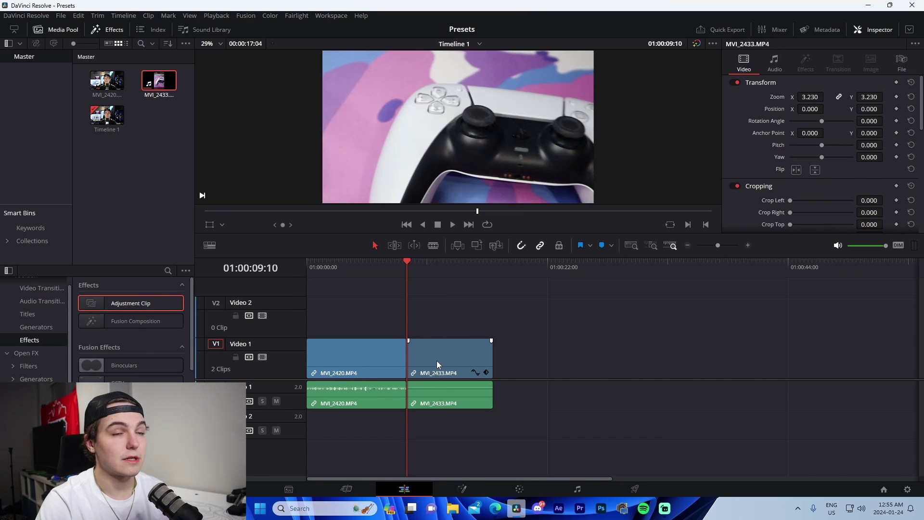
left_click_drag(138, 300, 381, 319)
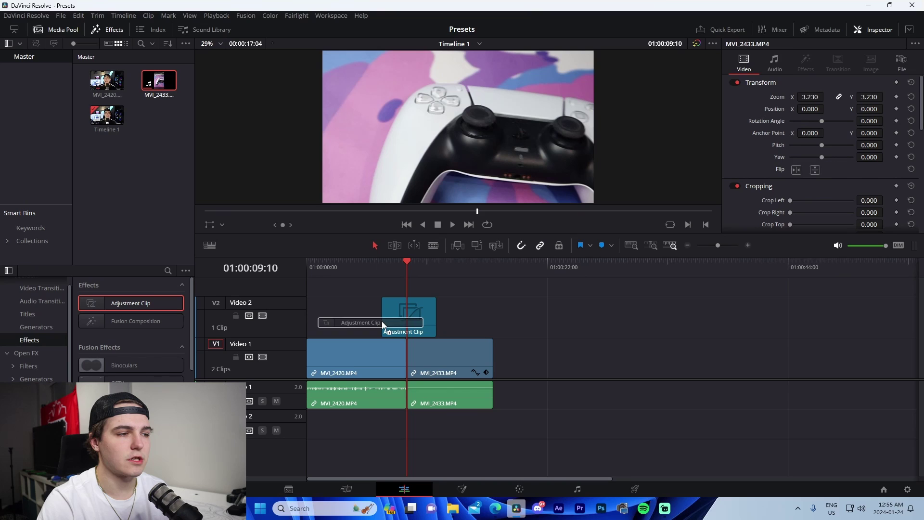
left_click(457, 489)
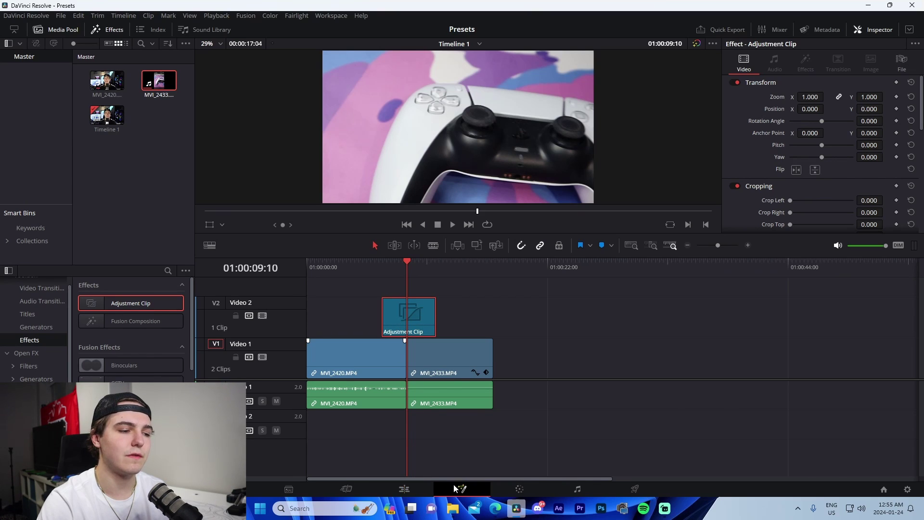
Drag JoshyySwipeRight.setting from Transitions > Davinci into the Fusion node graph as S_BlurMoCurves1.
mouse_move(453, 509)
left_click(423, 467)
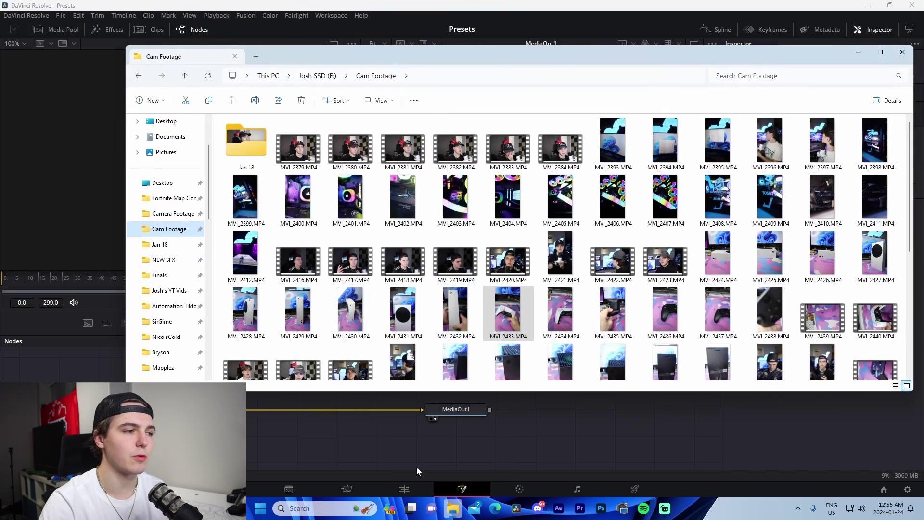
scroll(175, 313, "down", 5)
left_click(173, 296)
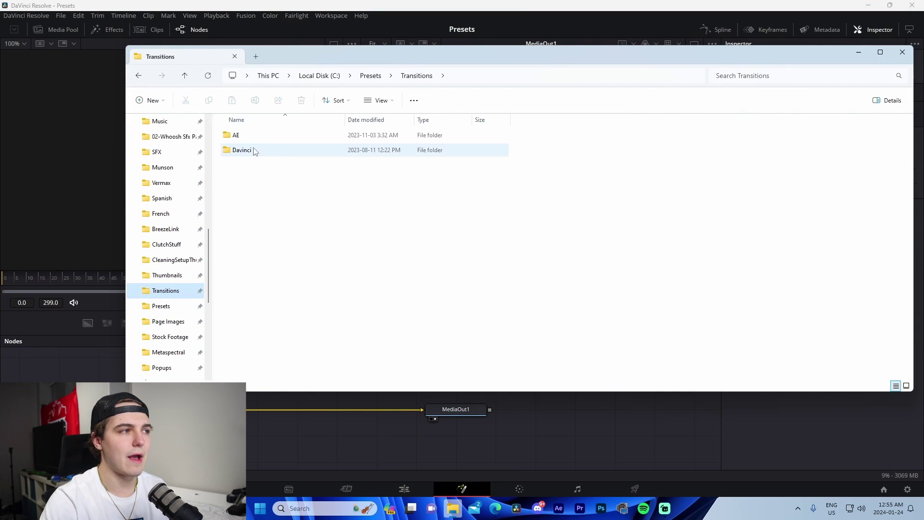
double_click(252, 151)
left_click_drag(268, 226, 289, 417)
left_click(775, 30)
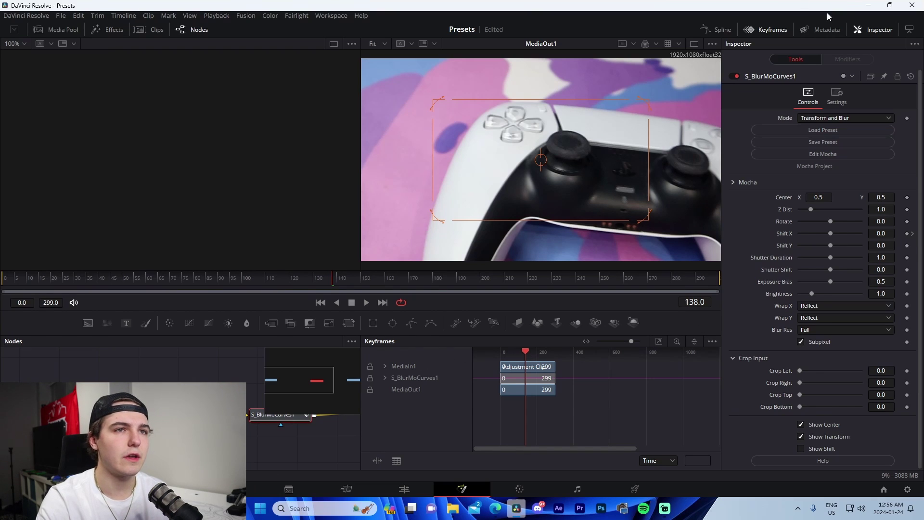
In the Keyframes panel, move S_BlurMoCurves1's keyframes earlier to about frames 140–150.
left_click(658, 343)
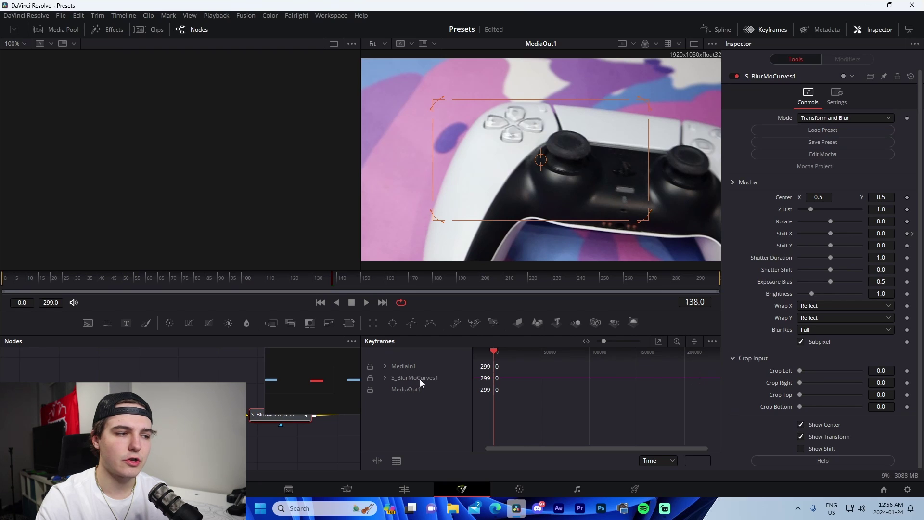
left_click_drag(361, 383, 112, 383)
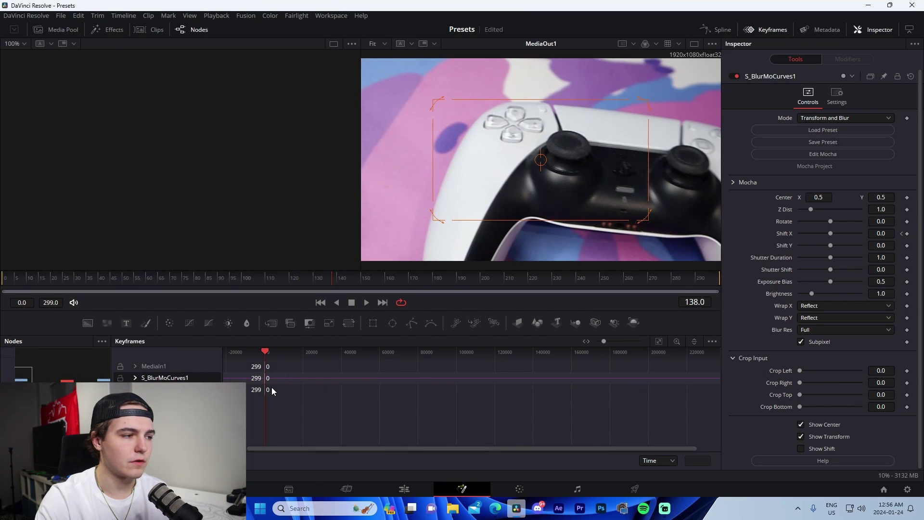
left_click(659, 343)
left_click(709, 397)
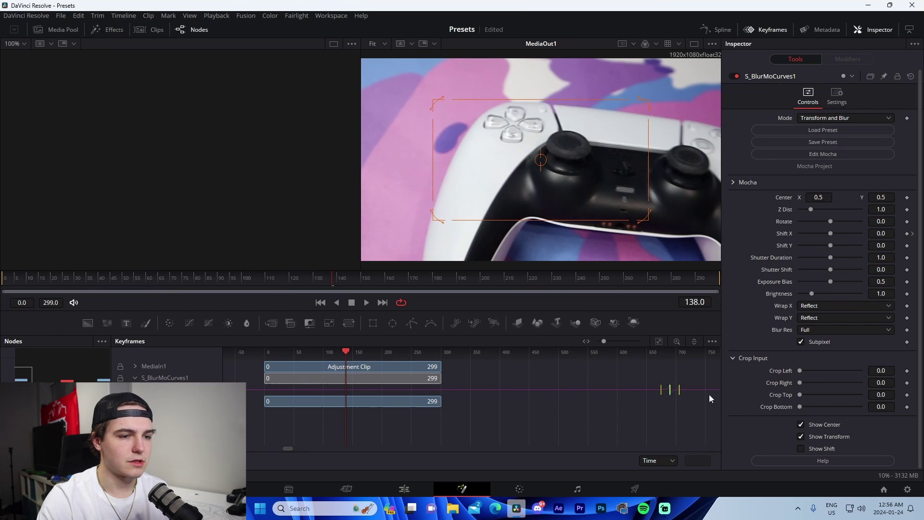
left_click_drag(679, 390, 361, 390)
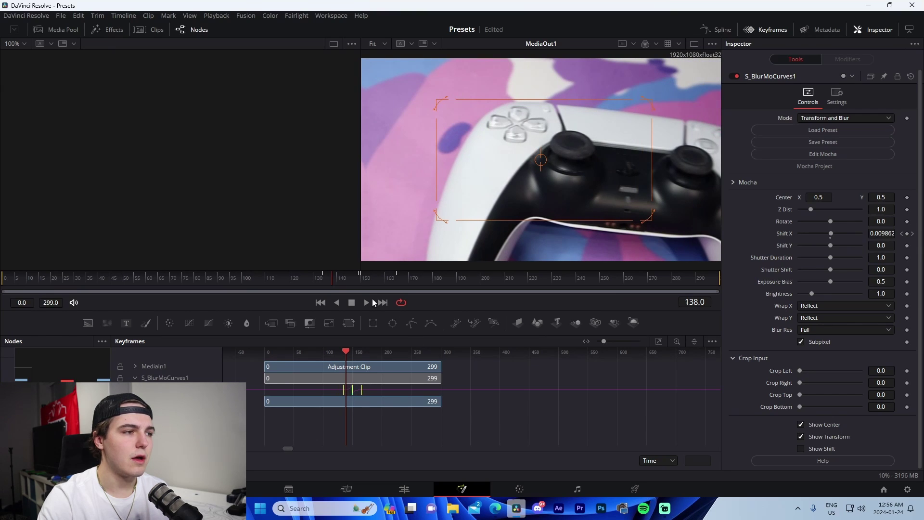
left_click(911, 235)
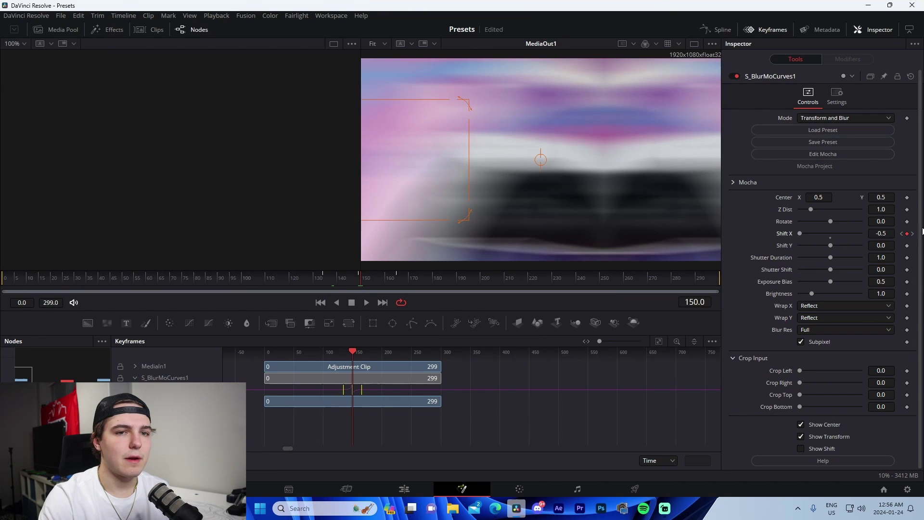
Back on the Edit page, nudge the Adjustment Clip slightly earlier and play back the blur transition.
left_click(402, 490)
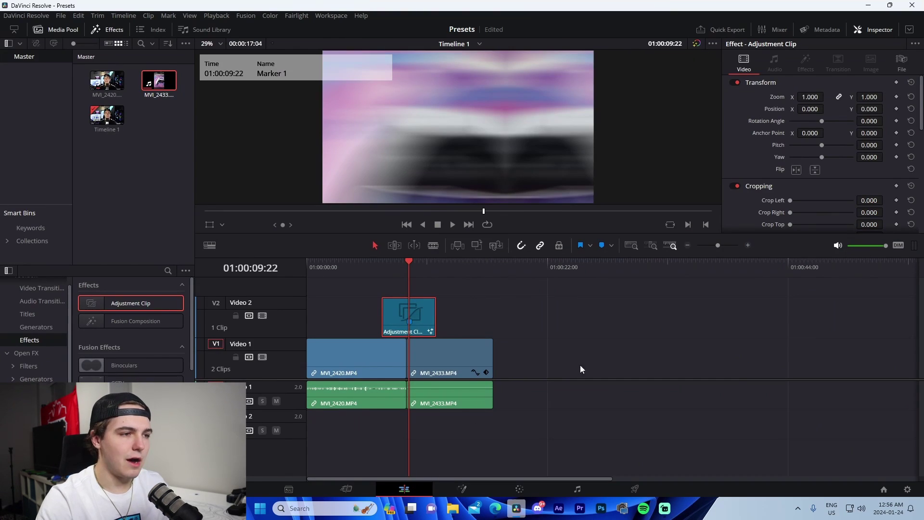
left_click(747, 246)
left_click_drag(630, 328, 621, 327)
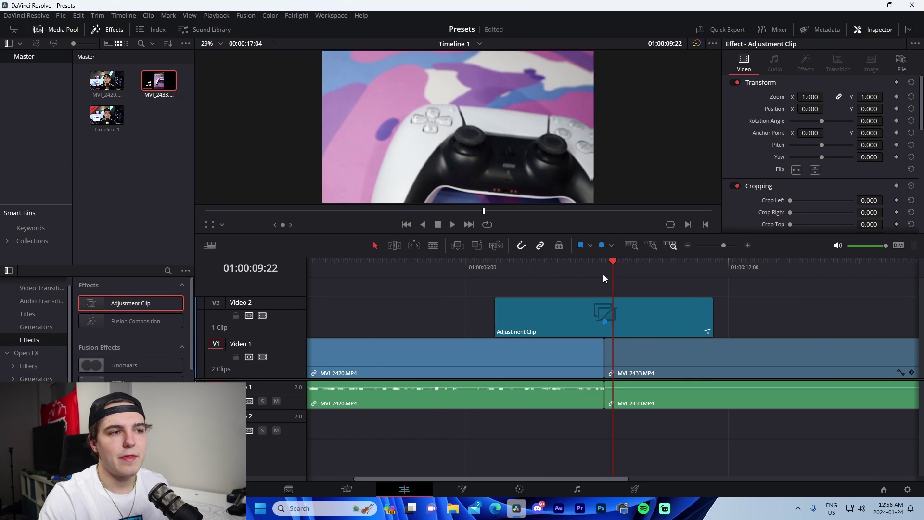
left_click_drag(603, 274, 594, 270)
key("space")
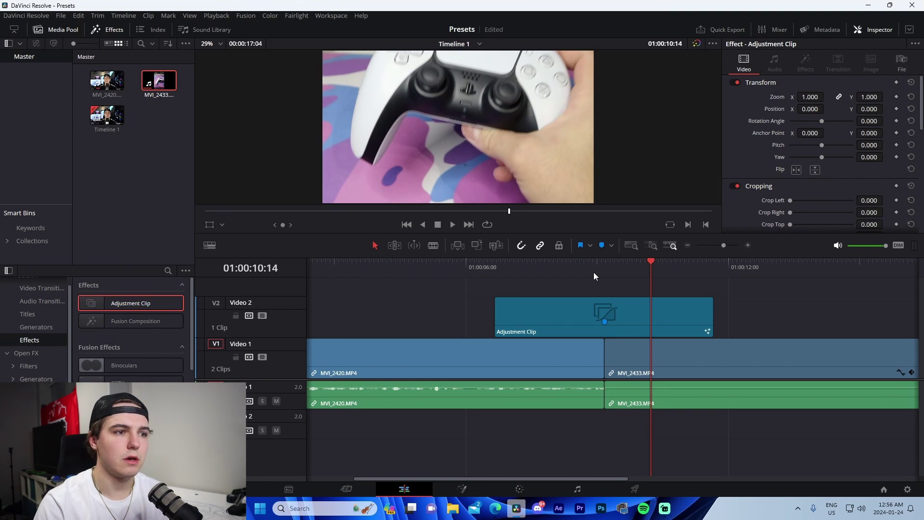
Zoom the timeline out and delete the Adjustment Clip from Video 2.
left_click(688, 245)
left_click(688, 245)
left_click(402, 305)
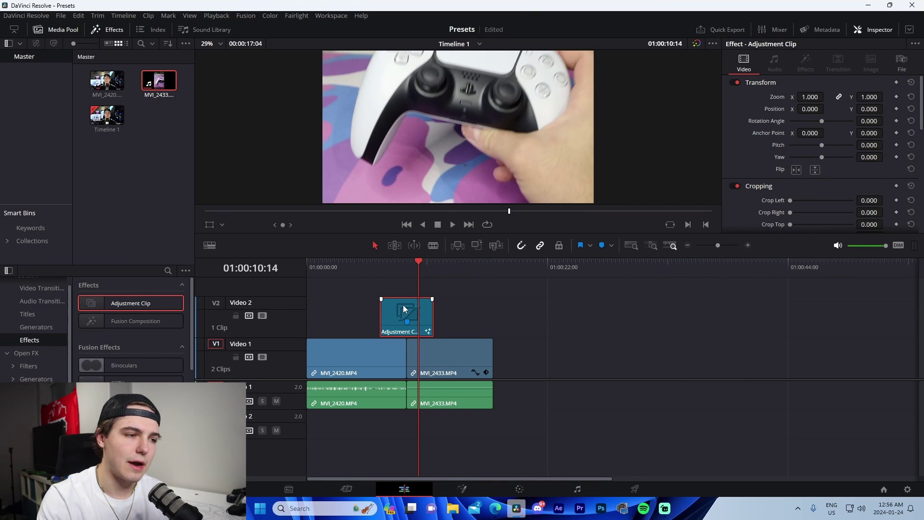
key("Delete")
left_click(372, 353)
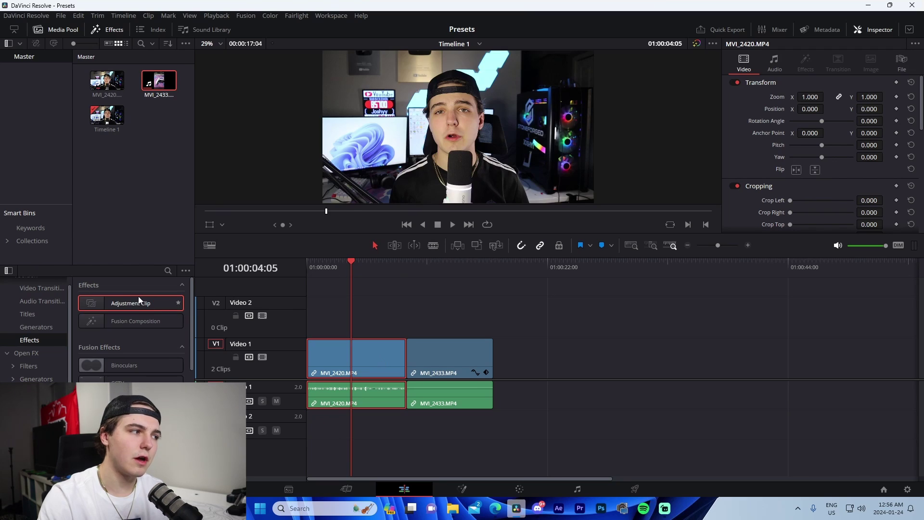
Add a new Adjustment Clip on Video 2, extend it back to the timeline start, and open it in Fusion.
left_click_drag(129, 303, 386, 327)
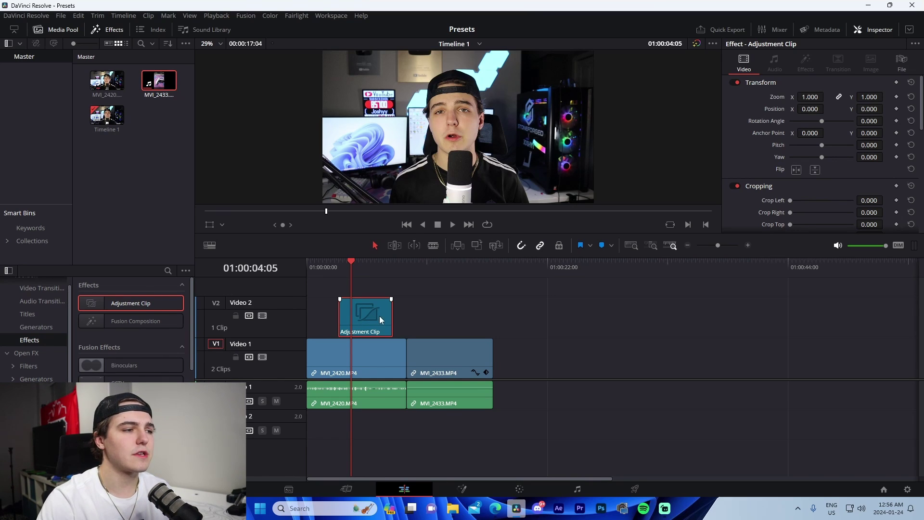
left_click_drag(379, 315, 280, 309)
left_click(307, 269)
left_click(357, 270)
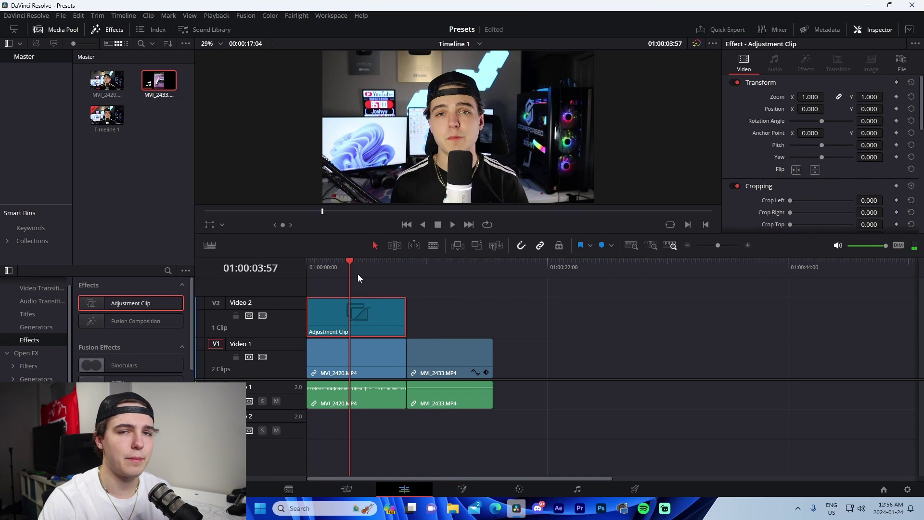
left_click(470, 489)
left_click(765, 30)
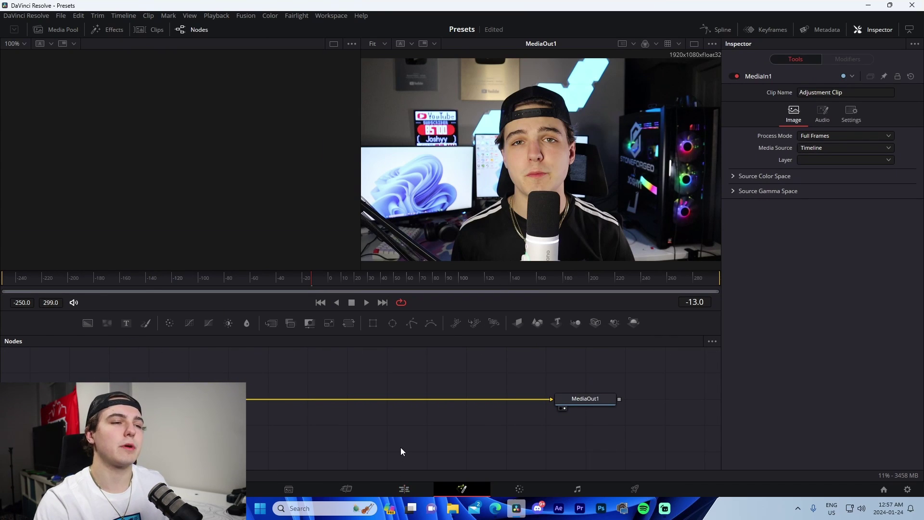
Insert a Glow node before MediaOut1 with Glow Size 50.4 and Glow 0.701.
key("shift+space")
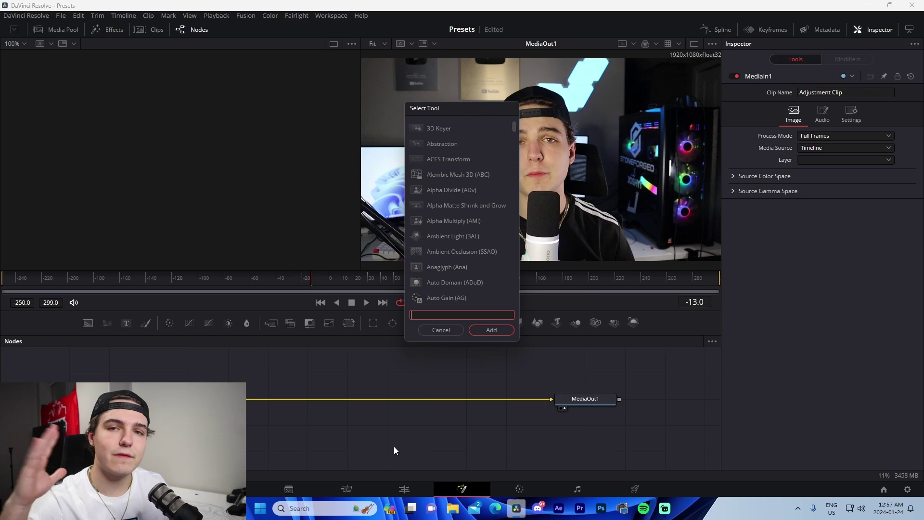
type("glow")
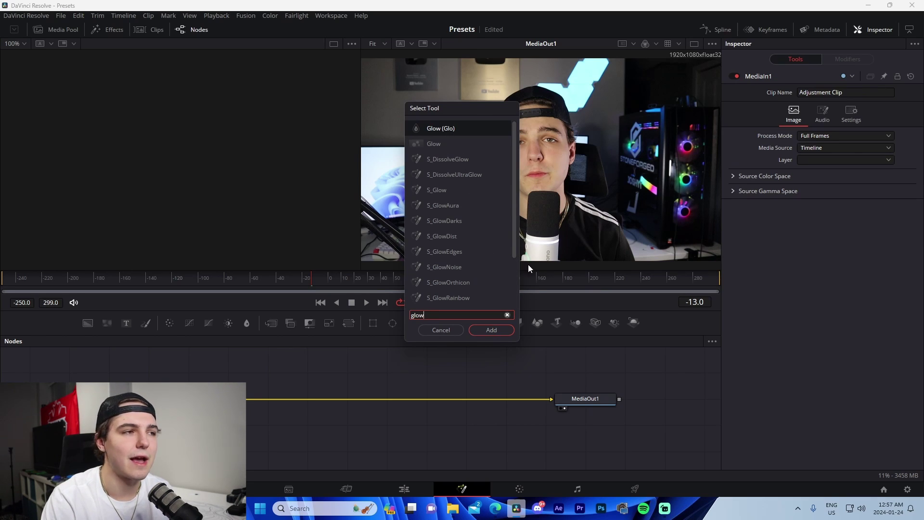
left_click(492, 329)
left_click_drag(263, 394, 381, 400)
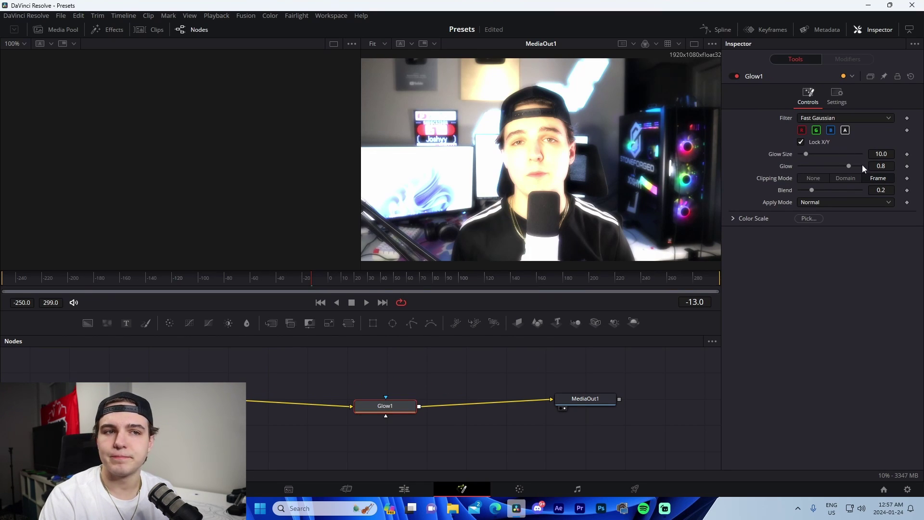
mouse_move(846, 164)
left_mouse_down()
mouse_move(818, 166)
mouse_move(822, 156)
mouse_move(832, 158)
mouse_move(829, 168)
mouse_move(853, 169)
mouse_move(842, 166)
left_mouse_up()
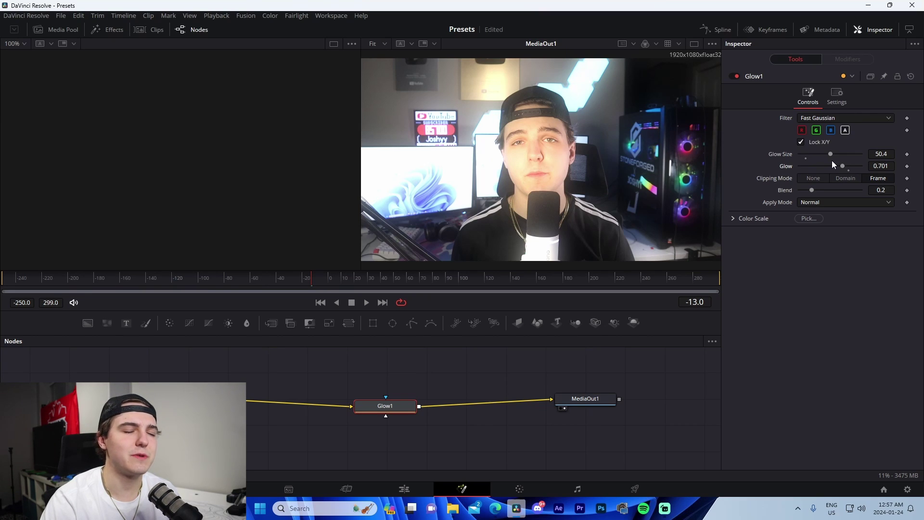
Start saving Glow1's settings through Settings > Save As and browse to the E: drive.
right_click(394, 406)
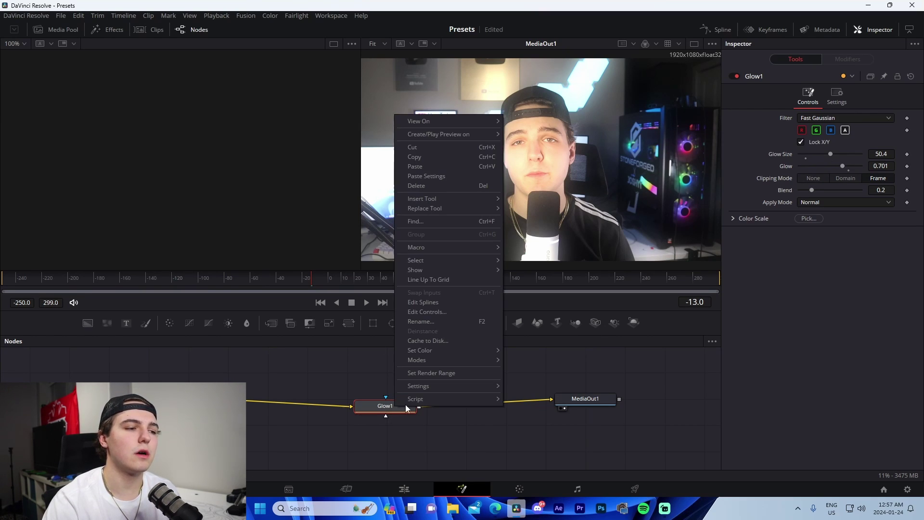
mouse_move(428, 389)
left_click(523, 395)
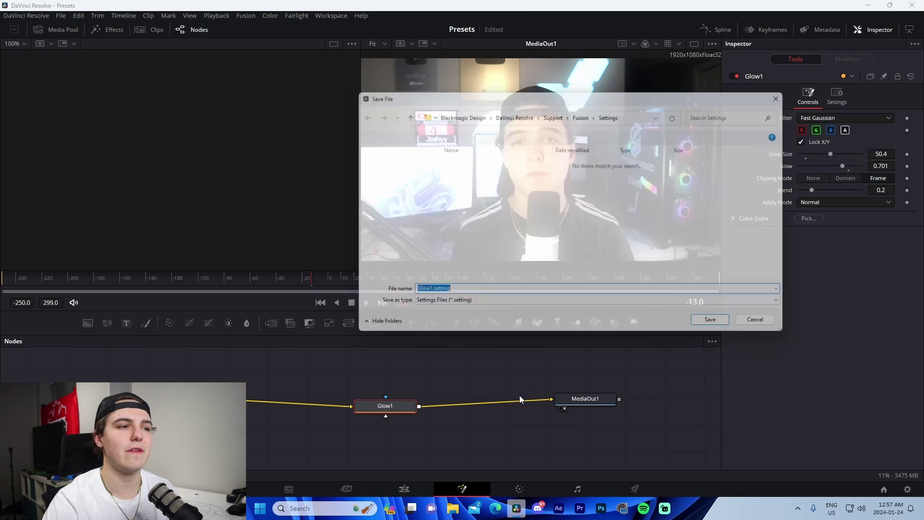
scroll(397, 202, "down", 5)
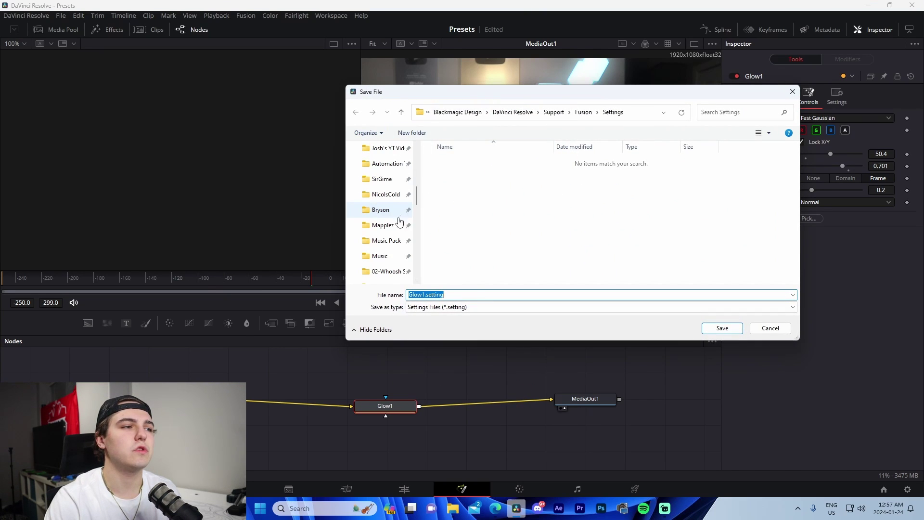
left_click(396, 224)
left_click(442, 112)
double_click(610, 166)
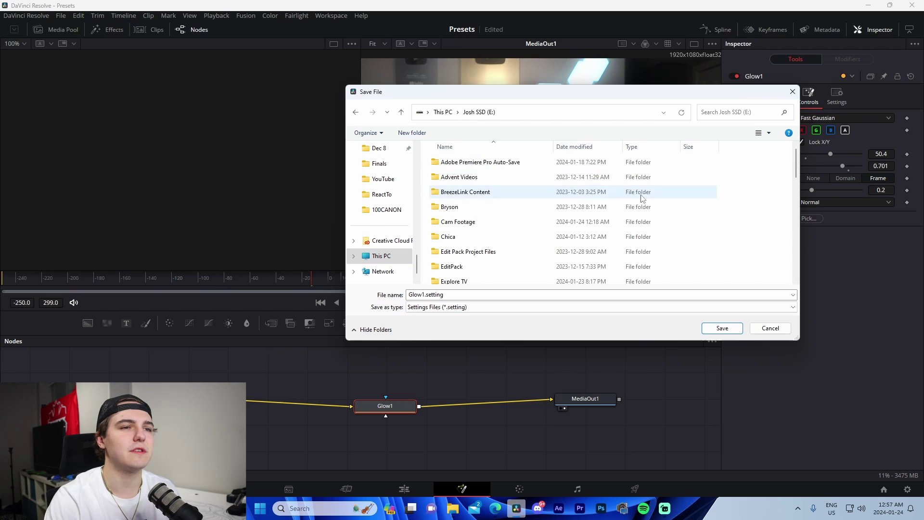
Create a Presets folder on E: and save Glow1.setting into it.
right_click(783, 208)
mouse_move(813, 299)
left_click(694, 299)
type("Pres")
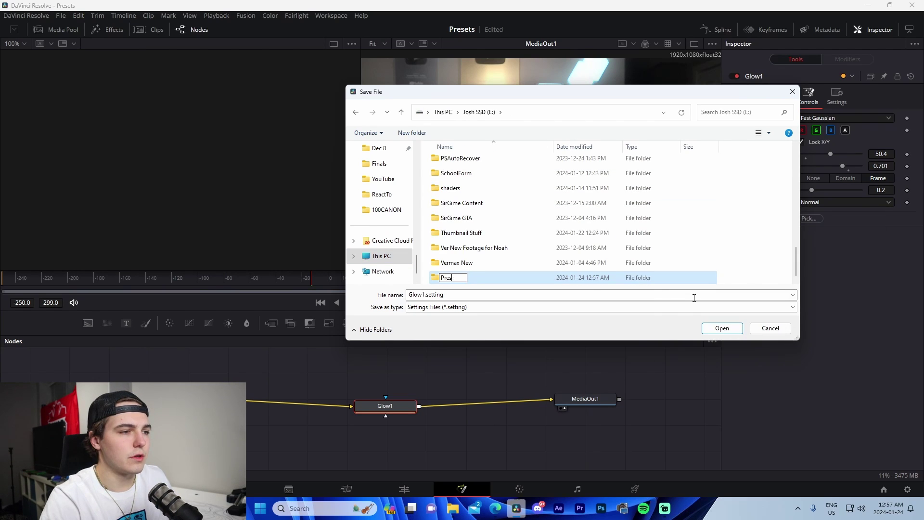
type("ets")
key("Return")
double_click(469, 278)
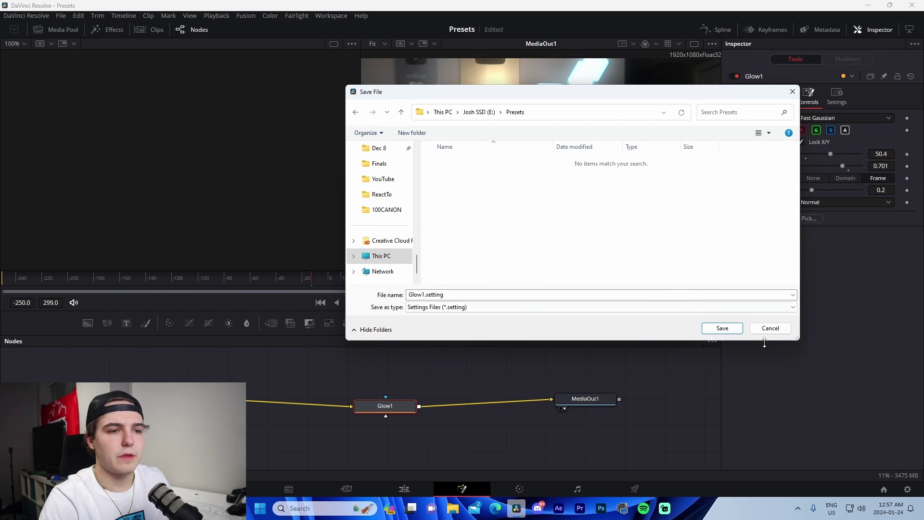
left_click(722, 328)
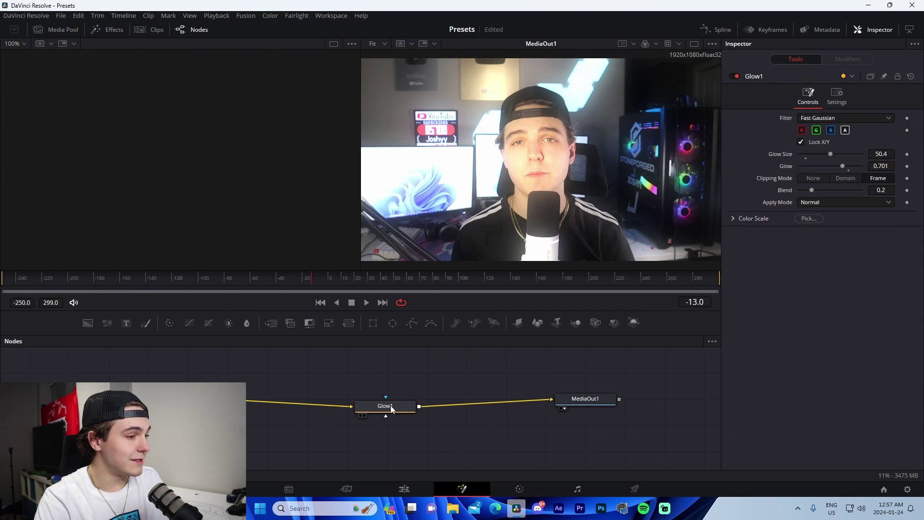
Delete the Glow1 node and browse to the E: drive in File Explorer.
key("Delete")
left_click(452, 508)
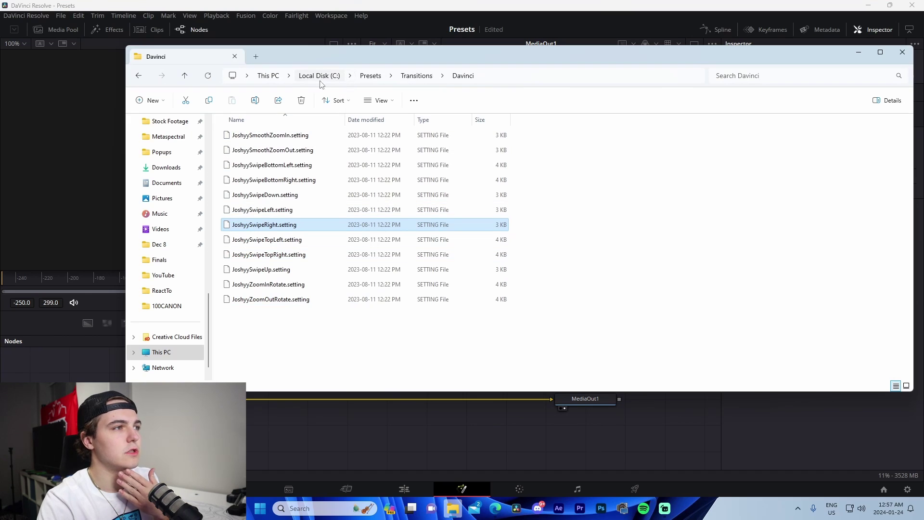
left_click(256, 78)
double_click(448, 141)
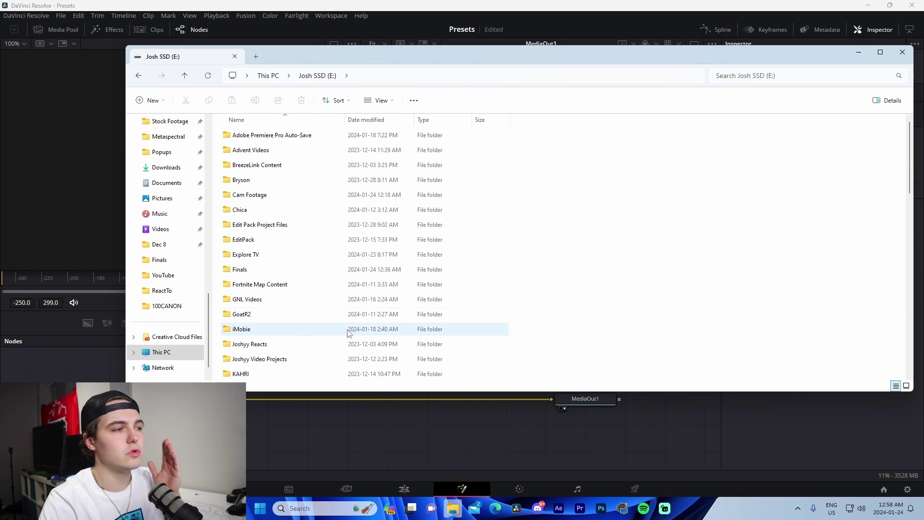
scroll(292, 336, "down", 5)
scroll(292, 337, "down", 3)
From the Presets folder, drop Glow1.setting onto the MediaOut1 link in the node graph.
double_click(248, 238)
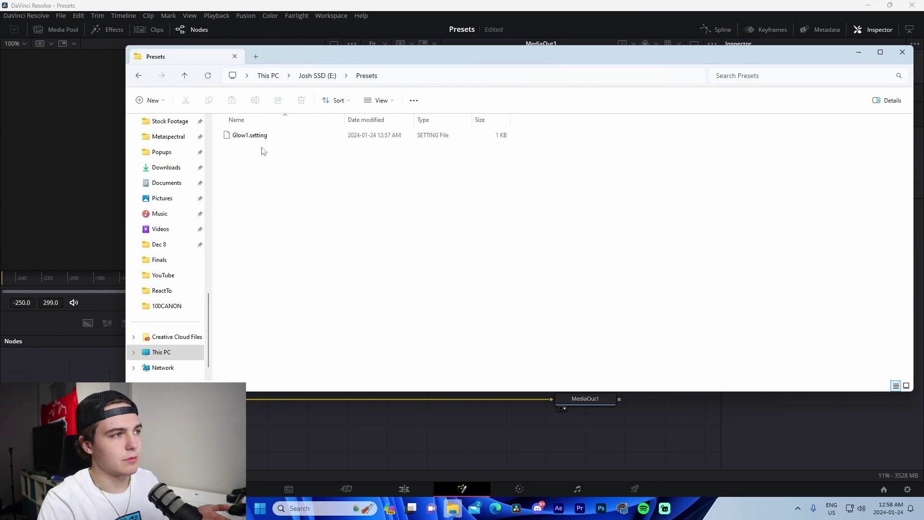
left_click_drag(328, 390, 361, 394)
left_click(342, 417)
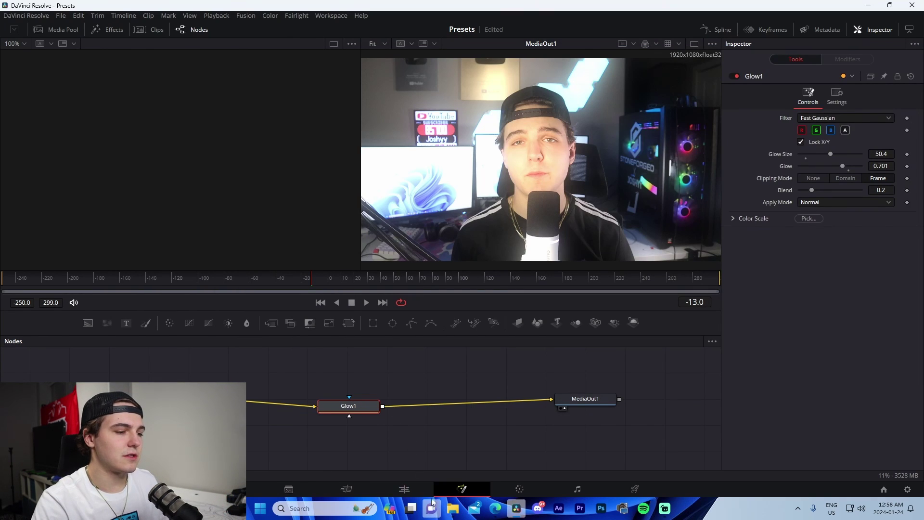
Place an adjustment clip above MVI_2433.MP4 and load the Glow1 preset onto it in Fusion.
left_click(404, 489)
left_click(467, 355)
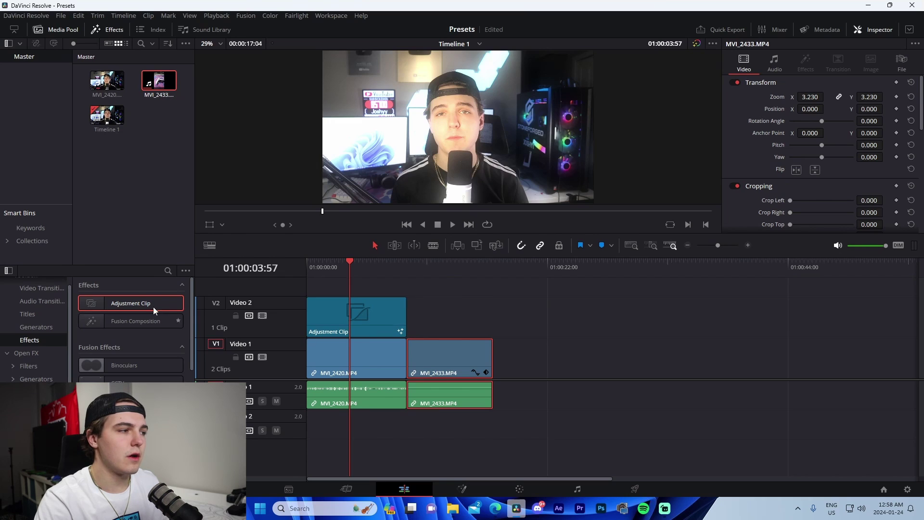
left_click_drag(154, 311, 478, 309)
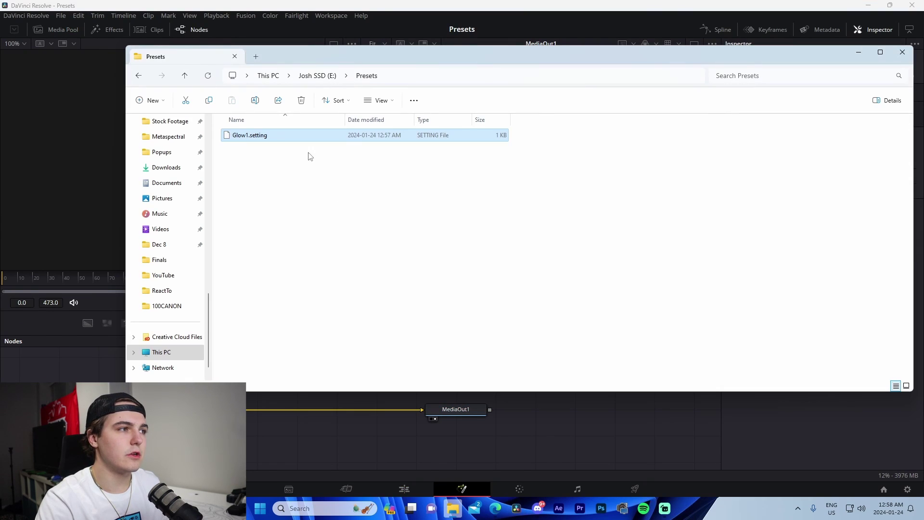
left_click_drag(288, 135, 275, 413)
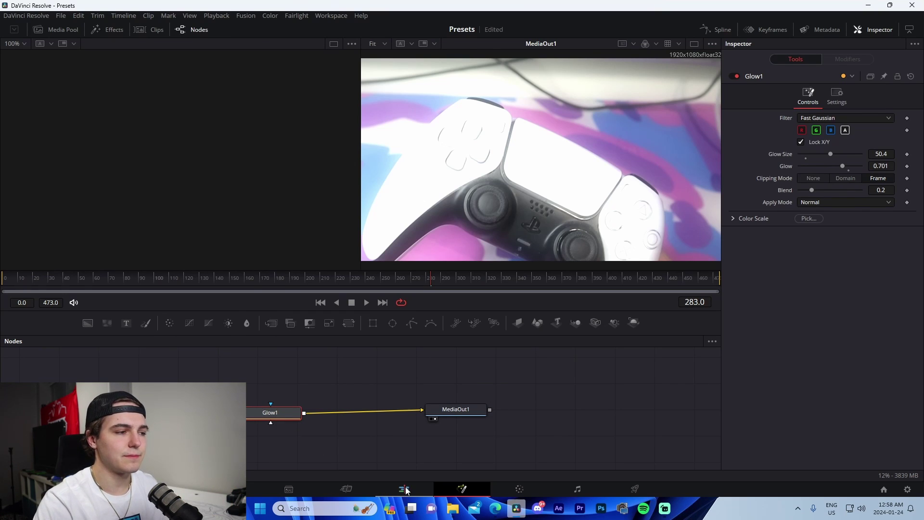
Back on the Edit page, remove the adjustment clips from Video 2 and clear the selection.
left_click(405, 488)
key("ctrl+z")
key("ctrl+z")
left_click_drag(556, 417, 363, 348)
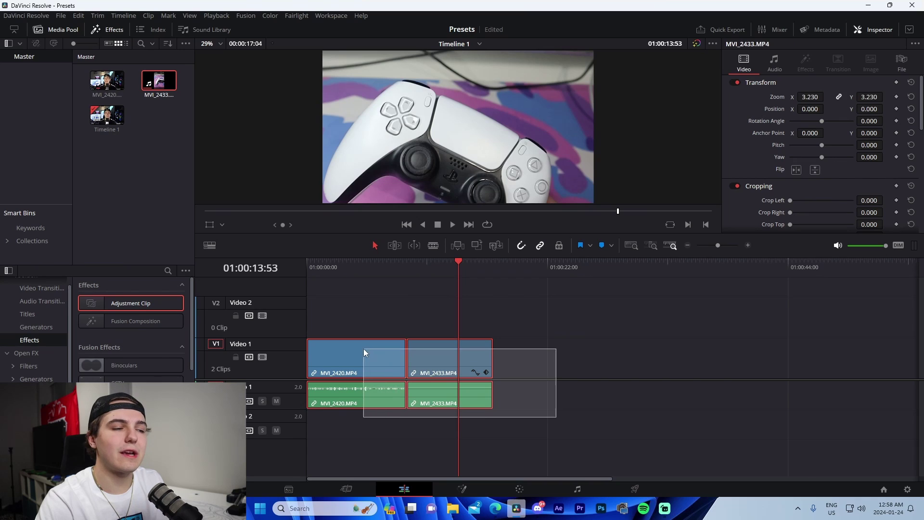
left_click(576, 380)
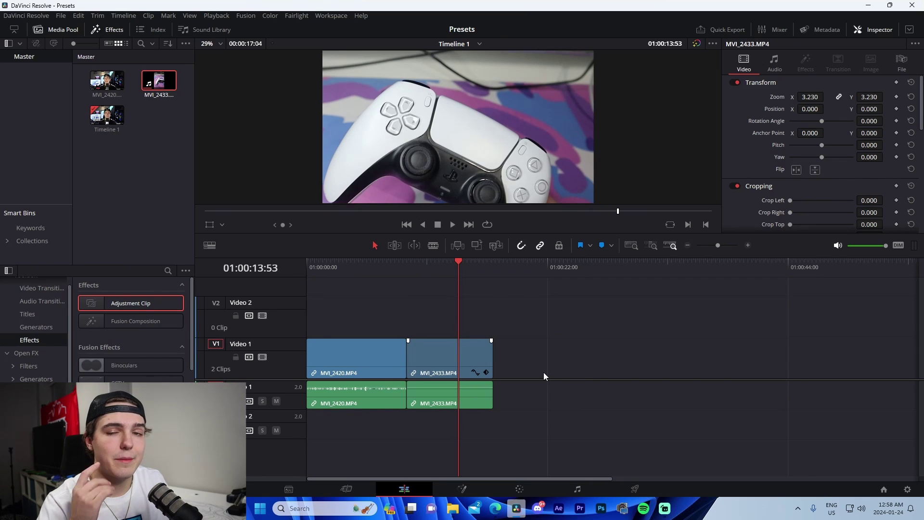
Delete MVI_2433 and lay an adjustment clip over the full length of MVI_2420.
left_click(454, 366)
key("Delete")
key("Home")
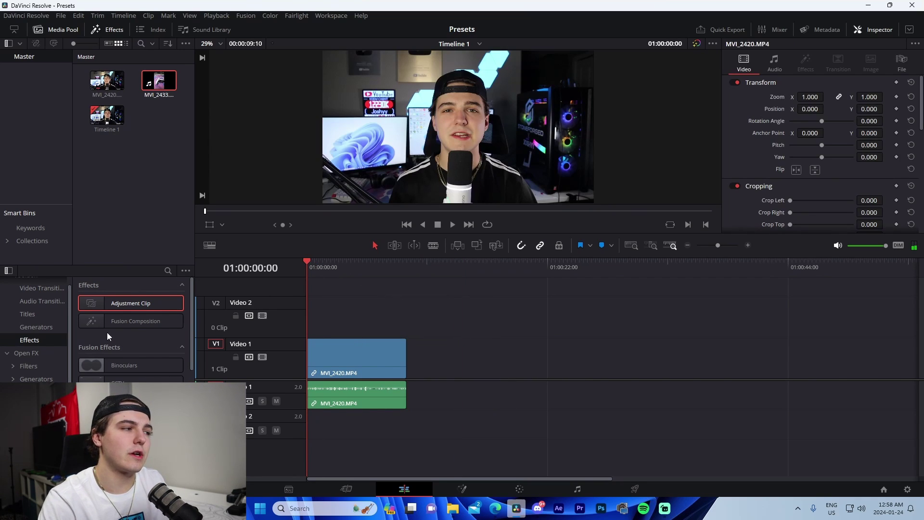
left_click_drag(123, 303, 394, 324)
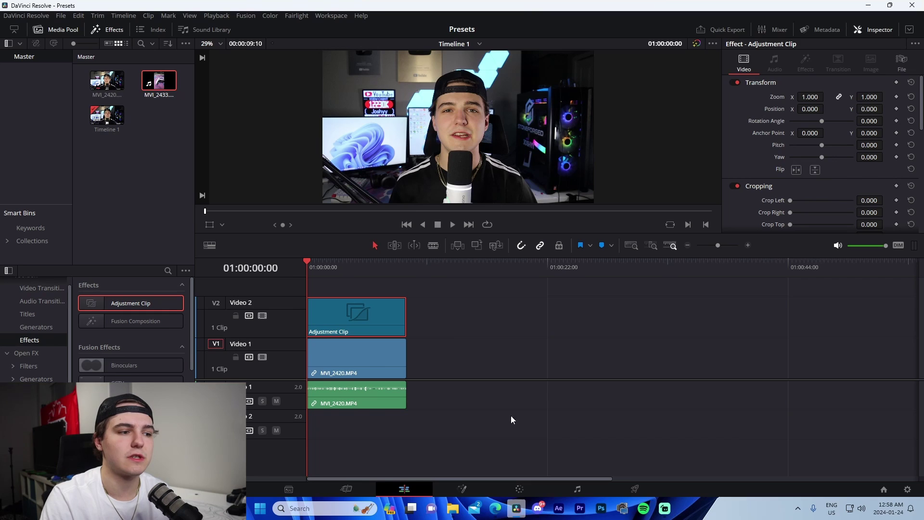
Add the JoshyyCleanPinkImpact preset's shake and flicker nodes to the adjustment clip's Fusion graph and preview playback.
left_click(448, 508)
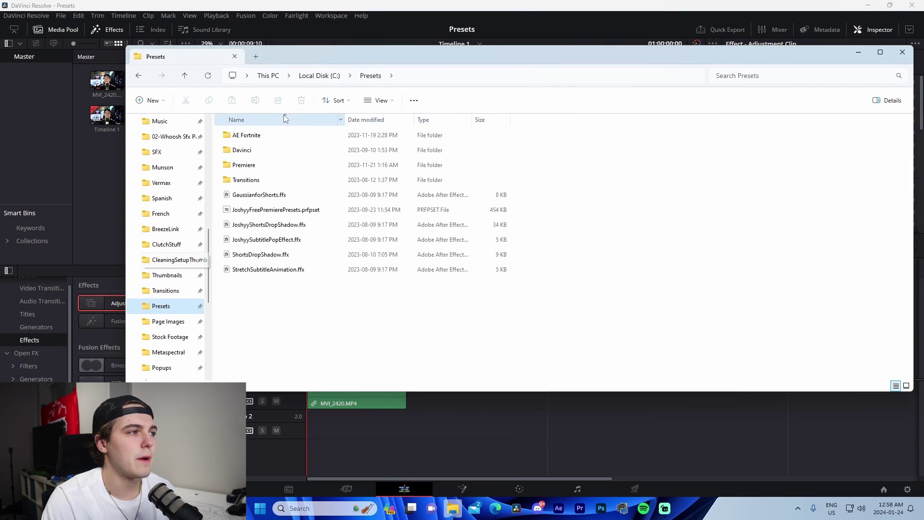
double_click(258, 152)
left_click_drag(269, 149, 459, 489)
left_click(461, 488)
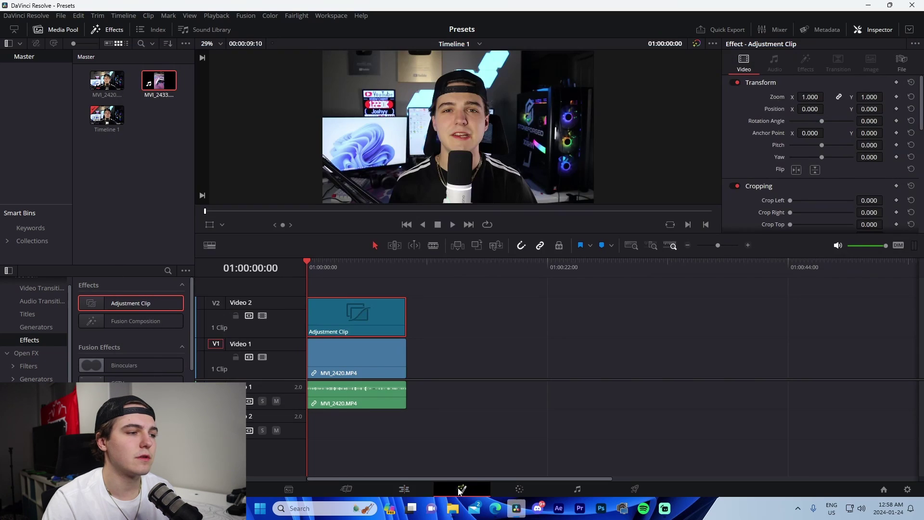
left_click(453, 508)
left_click_drag(281, 148, 280, 426)
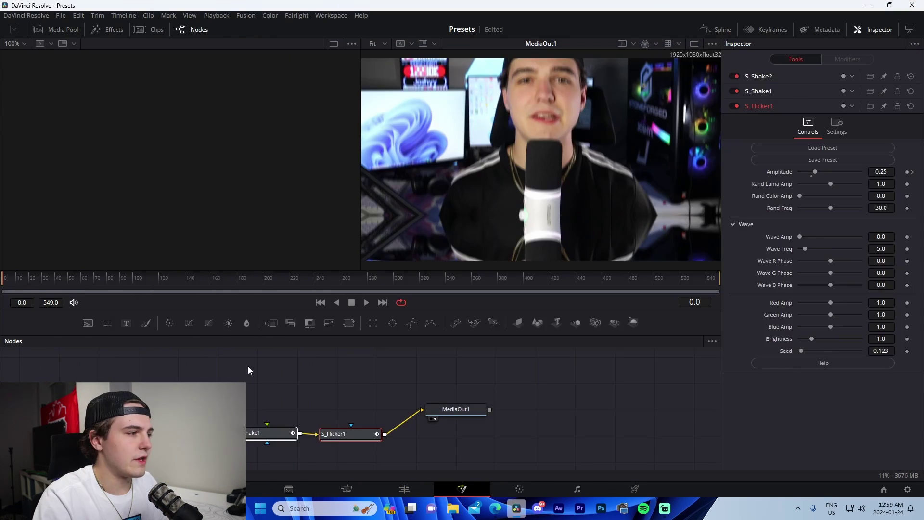
key("space")
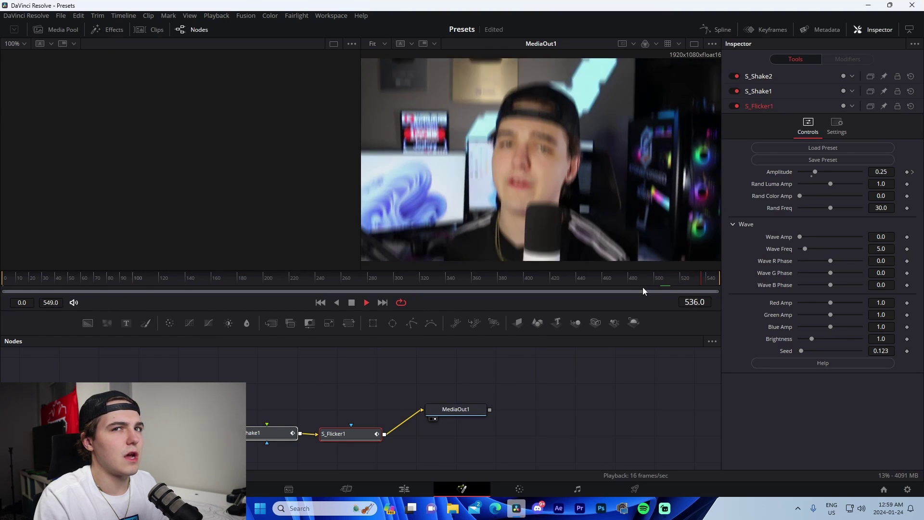
key("space")
Show the Keyframes panel zoomed to fit, with MediaIn1 tracks expanded and widened.
left_click(754, 29)
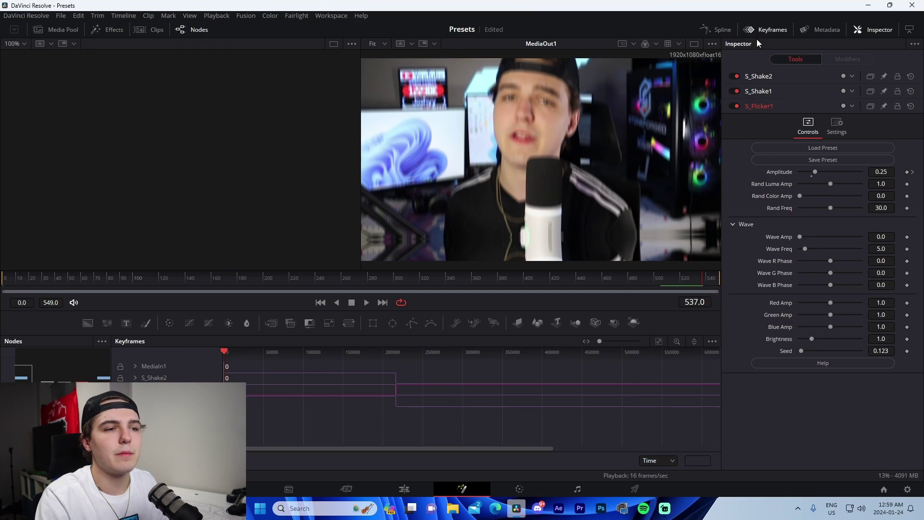
left_click(758, 30)
left_click(757, 28)
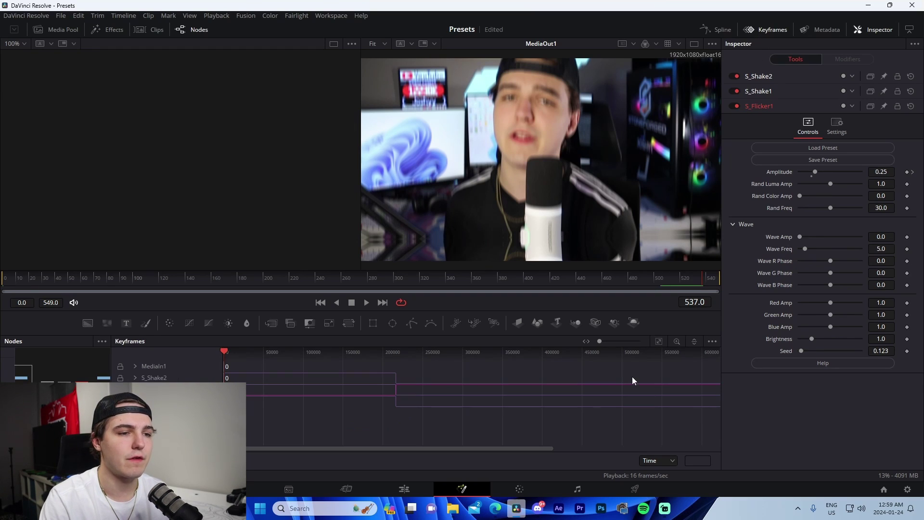
left_click(659, 343)
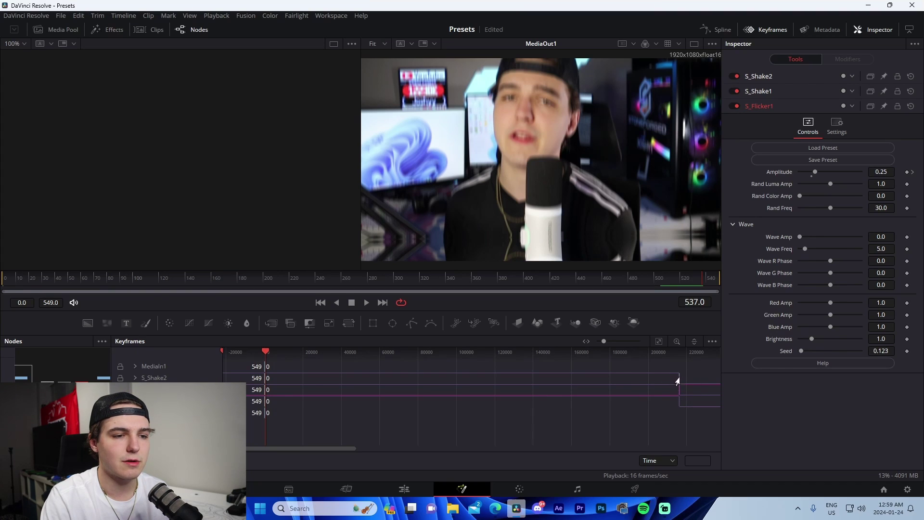
left_click(135, 366)
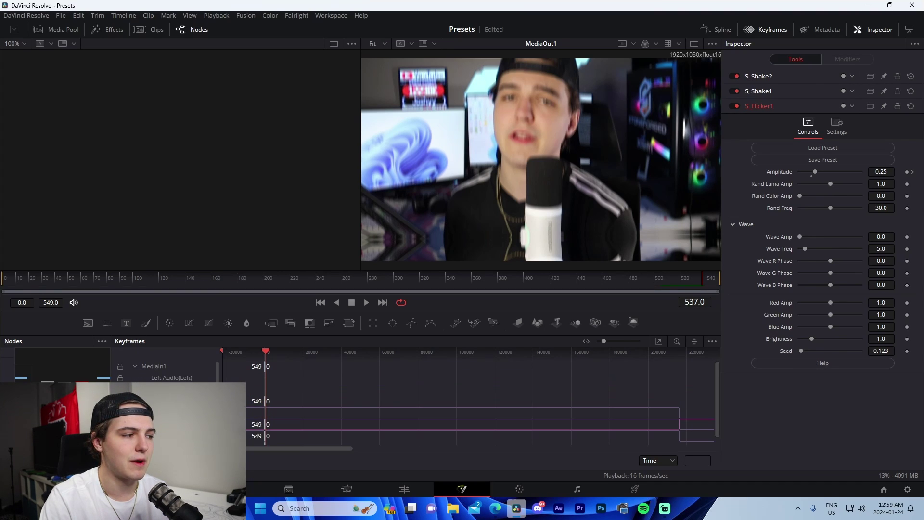
scroll(662, 396, "down", 2)
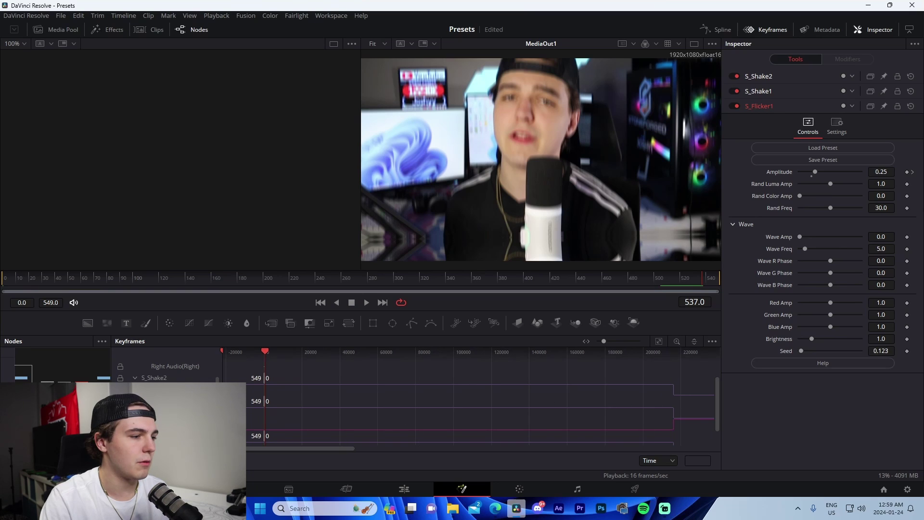
left_click_drag(111, 409, 91, 409)
Drag the S_Shake2 keyframes from around frame 540 toward the clip start.
left_click_drag(650, 392, 246, 421)
left_click(692, 437)
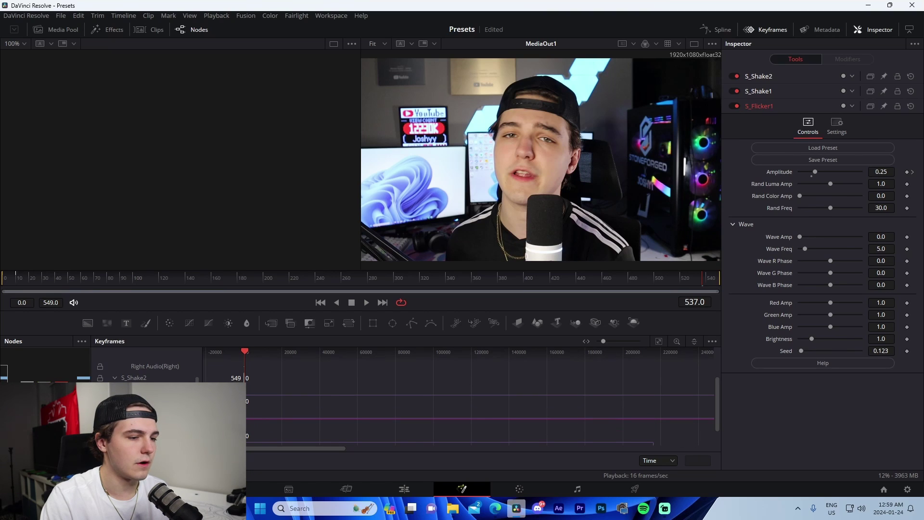
scroll(656, 438, "down", 1)
left_click_drag(651, 443, 296, 455)
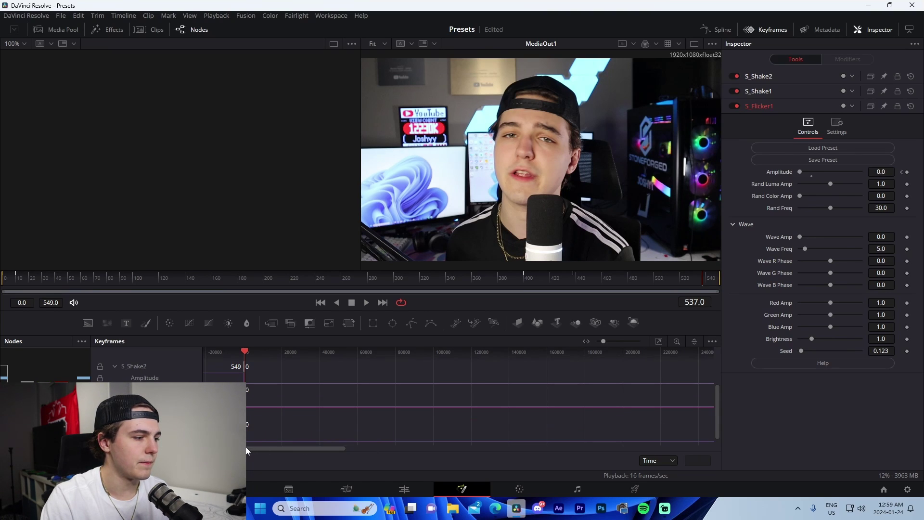
left_click(659, 341)
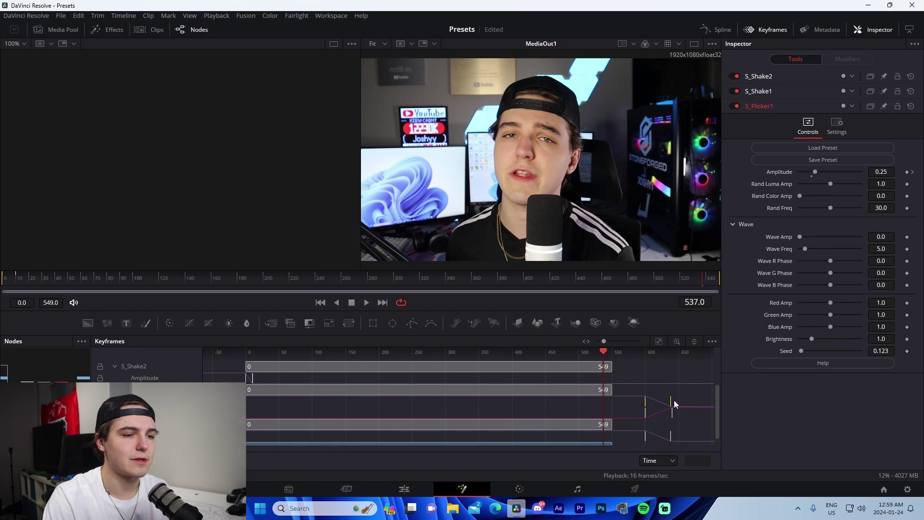
Move the remaining shake, flicker and Amplitude keyframes to about frame 35, then return to frame 0.
left_click_drag(674, 403, 273, 409)
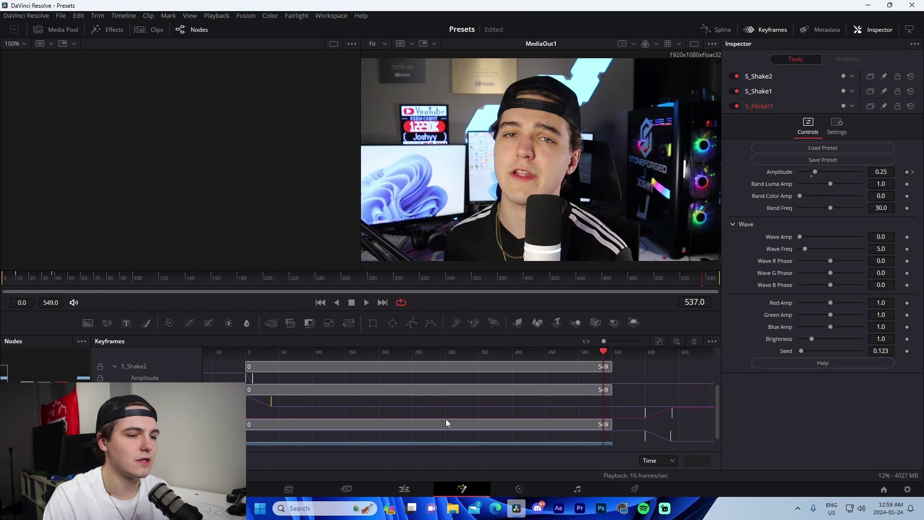
left_click_drag(674, 418, 288, 420)
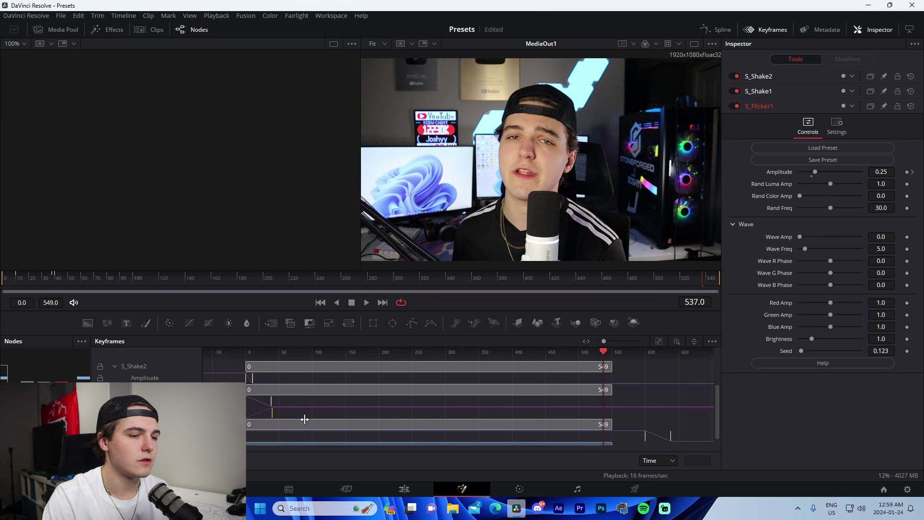
left_click_drag(668, 436, 273, 436)
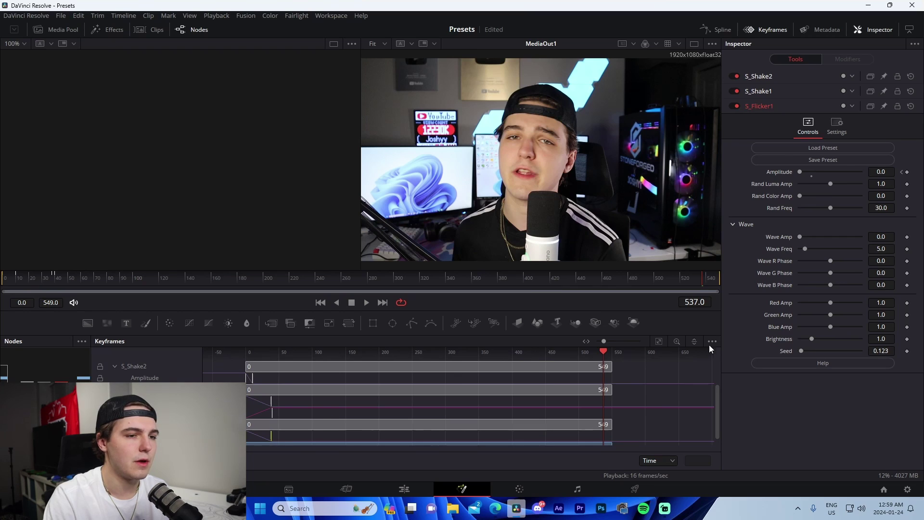
scroll(243, 351, "up", 1)
left_click_drag(119, 276, 5, 278)
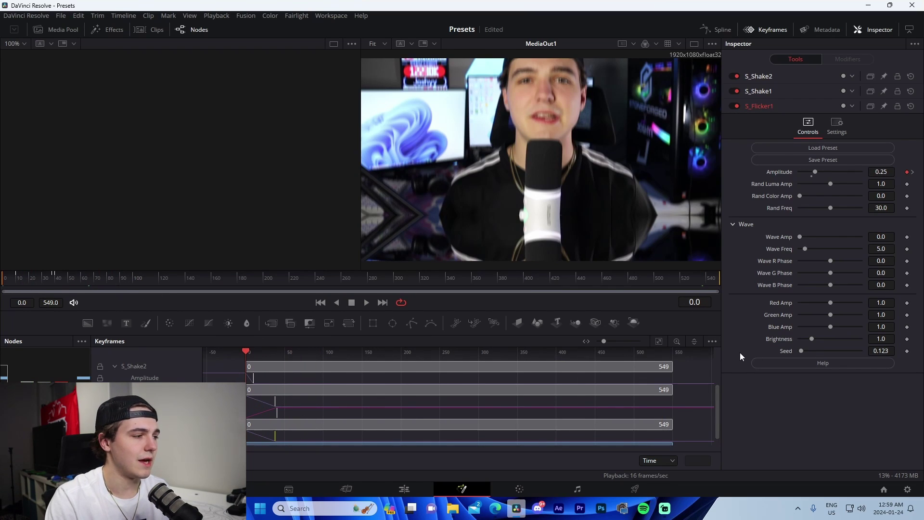
key("space")
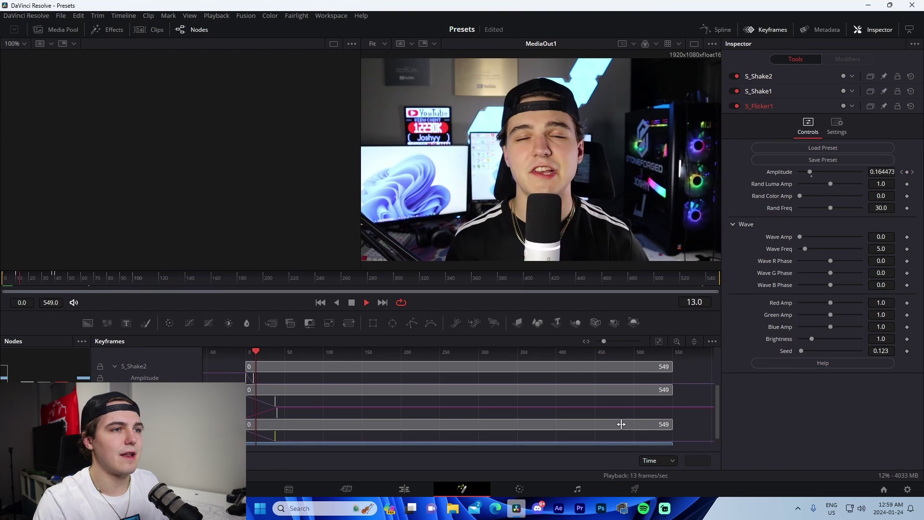
key("space")
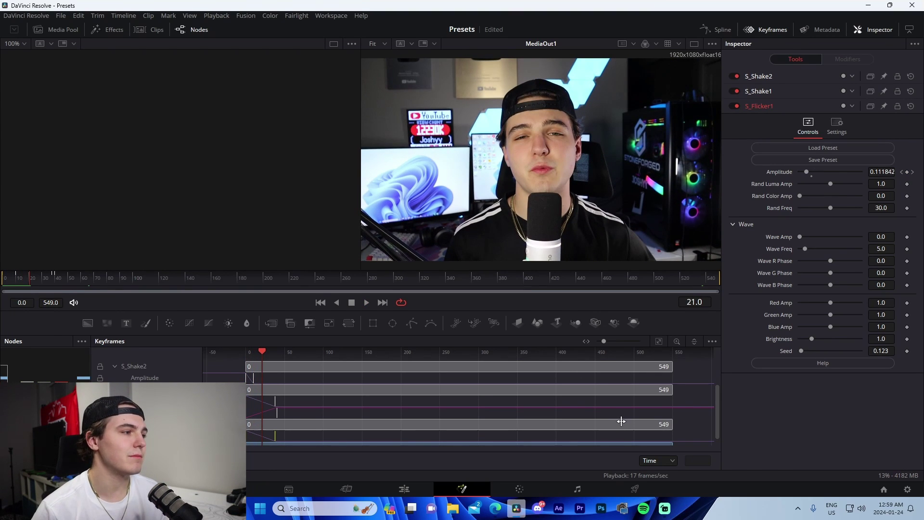